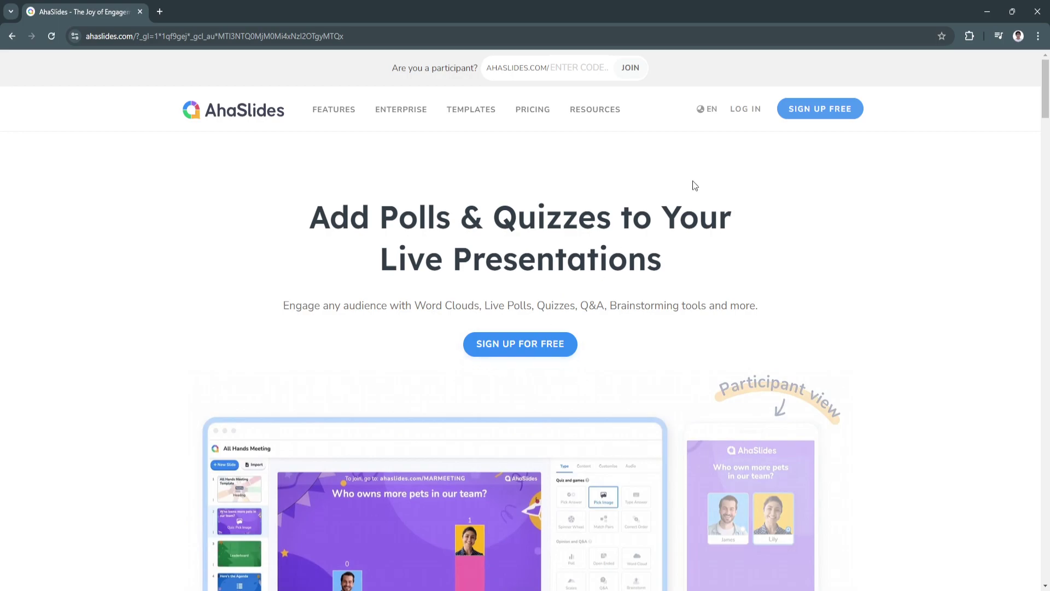
Step: Sign in to AhaSlides with the Google account and reach the onboarding page
left_click(749, 109)
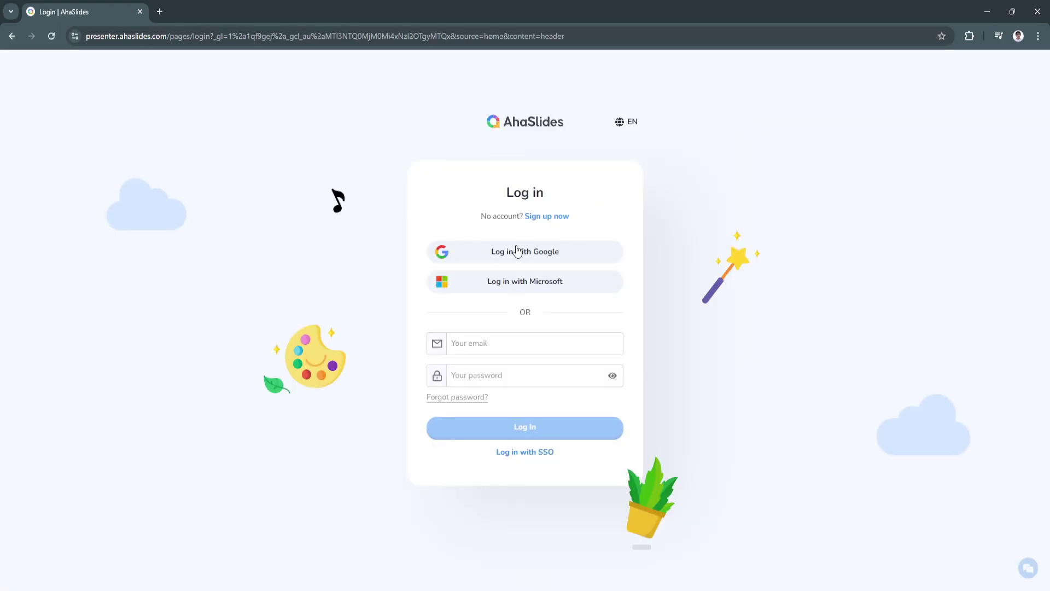
left_click(517, 252)
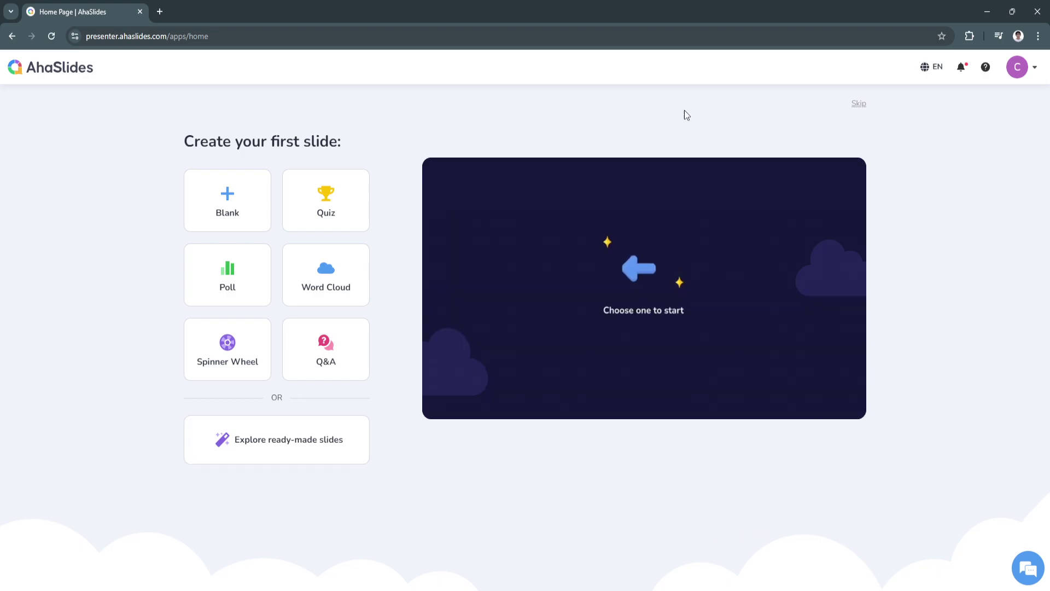
Step: Skip the first-slide onboarding, visit Home, and show the empty My Presentations list
left_click(859, 103)
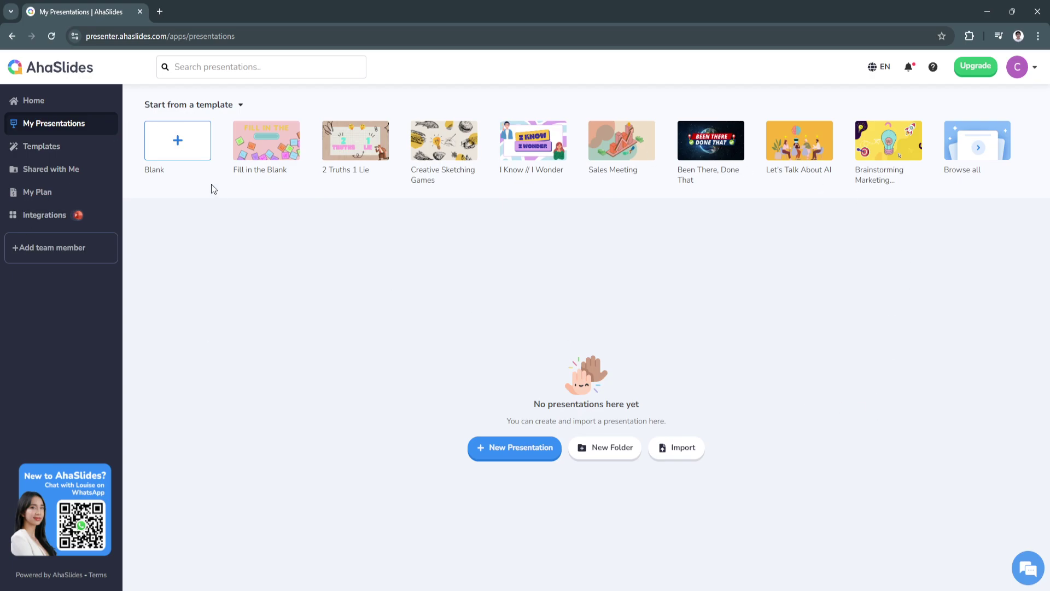
left_click(61, 102)
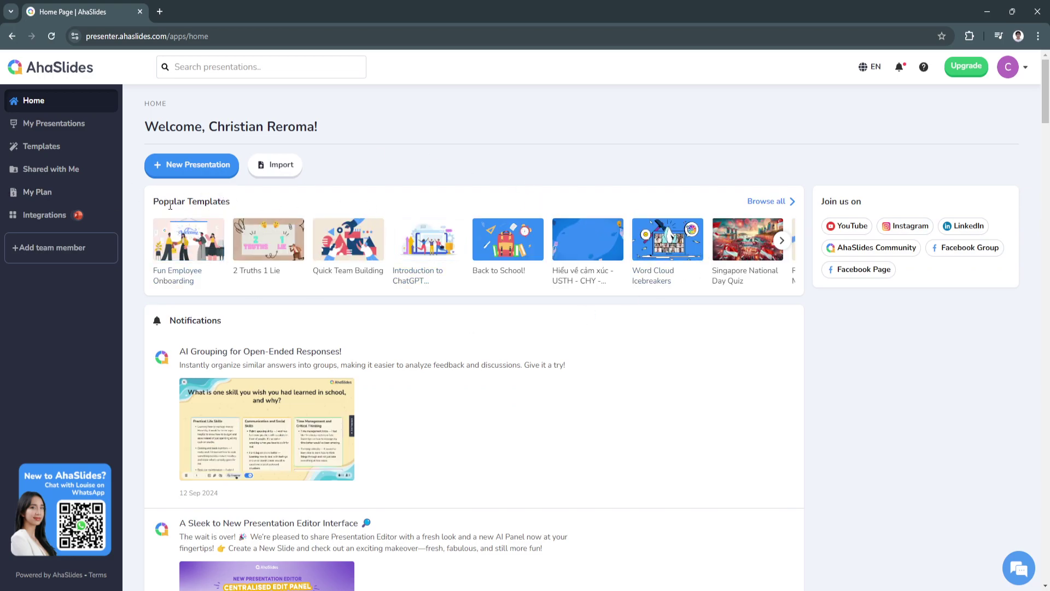
scroll(370, 290, "down", 4)
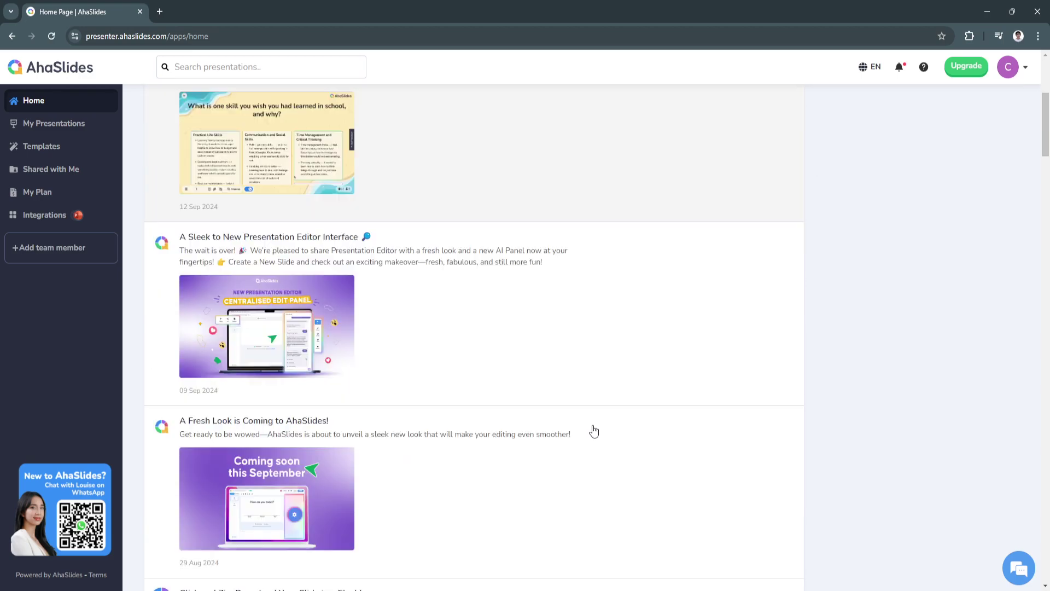
scroll(593, 429, "down", 4)
scroll(585, 431, "down", 3)
scroll(584, 429, "down", 4)
scroll(584, 430, "up", 9)
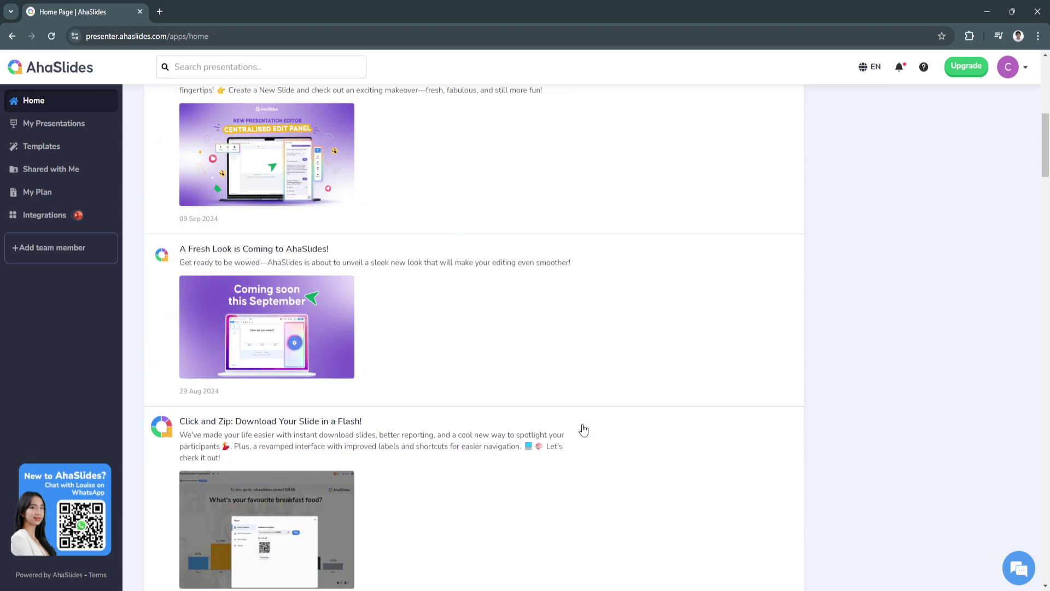
scroll(584, 429, "up", 6)
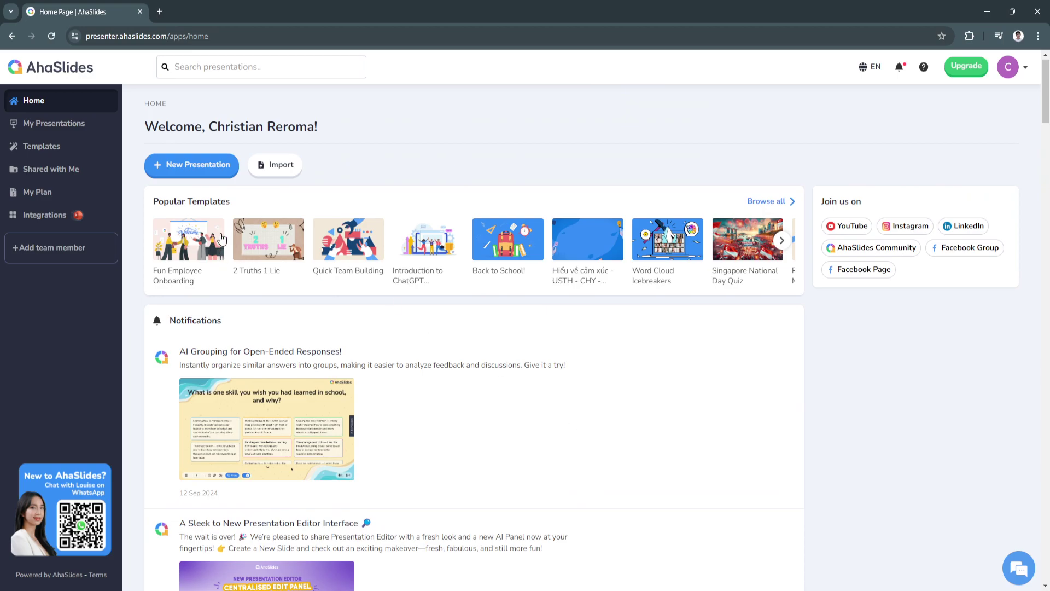
left_click(76, 132)
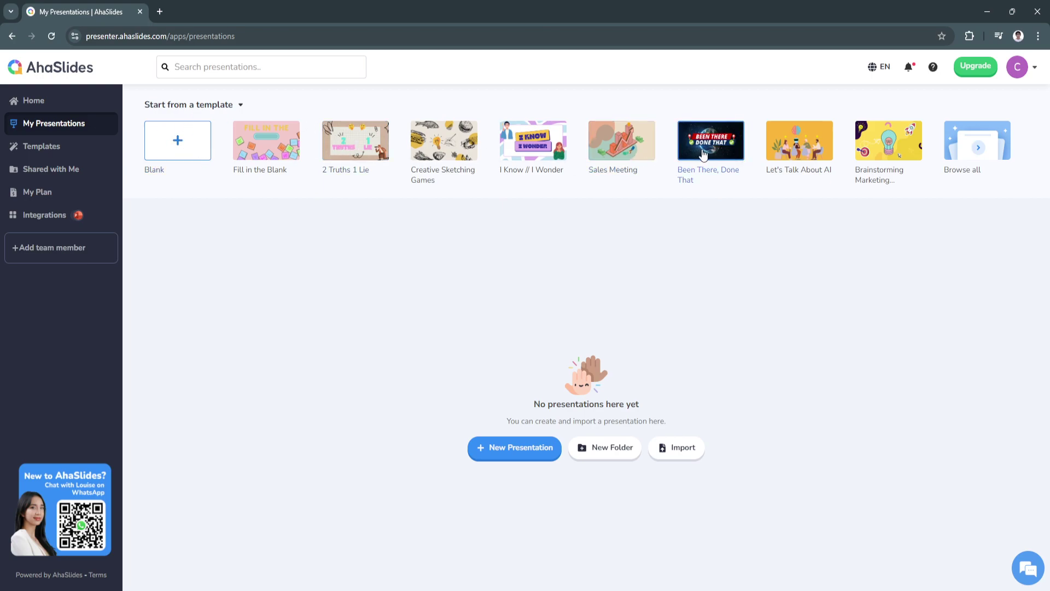
Step: Browse the ready-made Templates library, then show the empty Shared with Me list
left_click(46, 146)
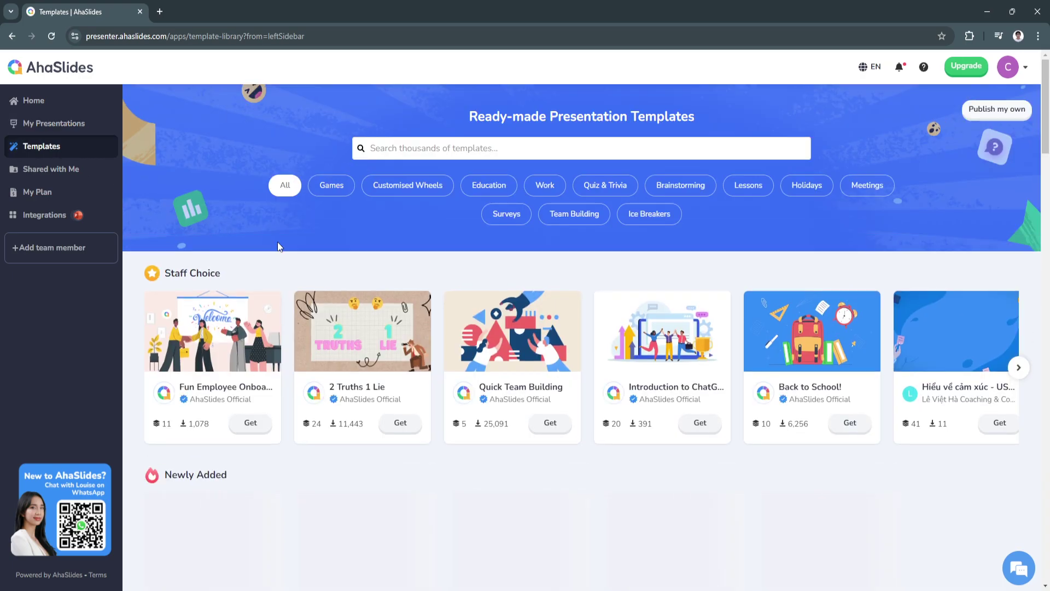
scroll(255, 351, "down", 5)
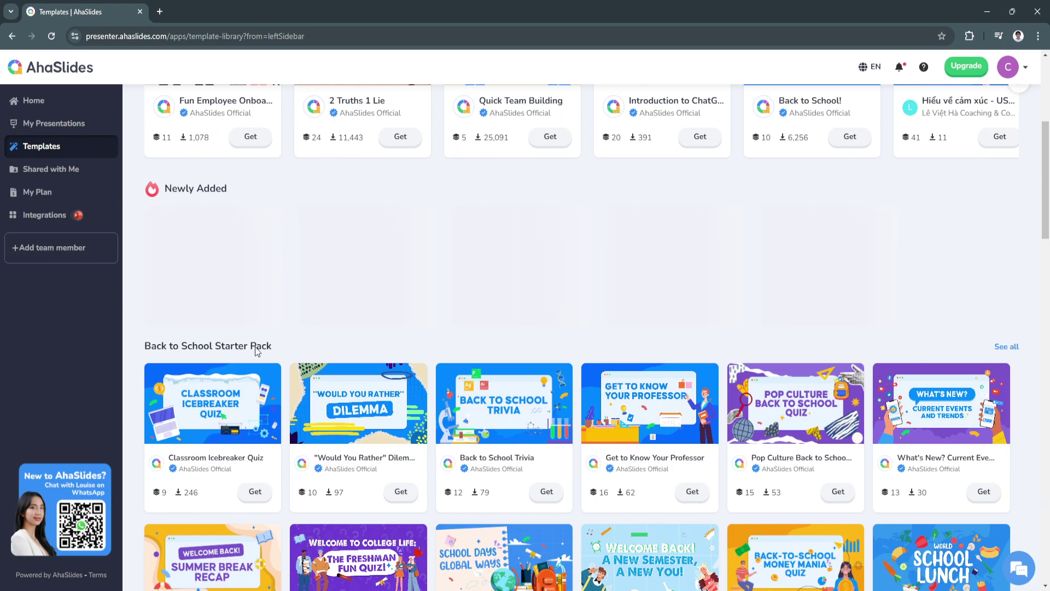
scroll(255, 350, "down", 2)
scroll(253, 361, "down", 1)
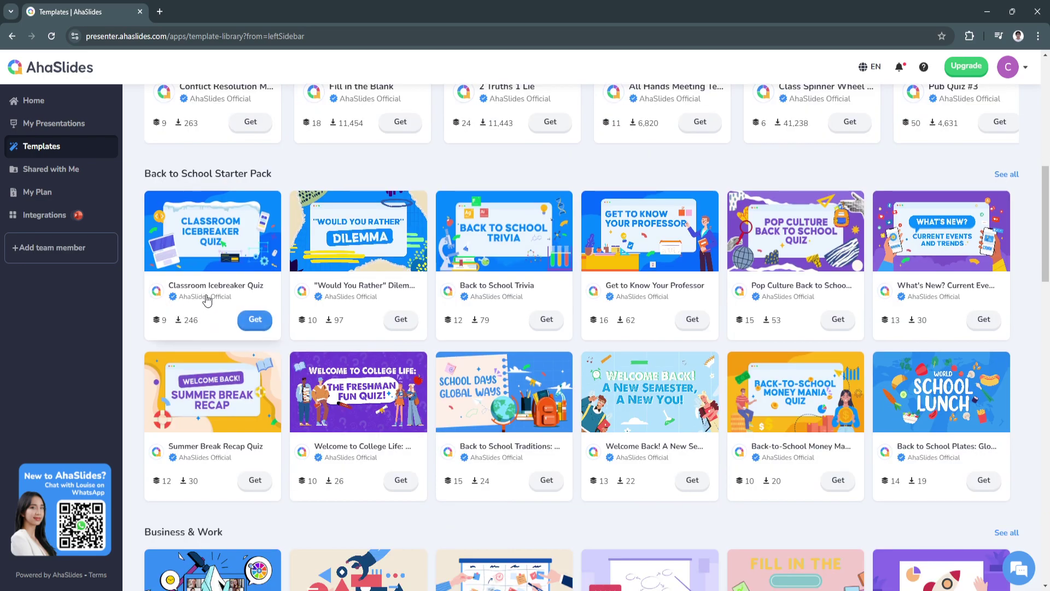
scroll(210, 297, "down", 1)
scroll(447, 386, "down", 2)
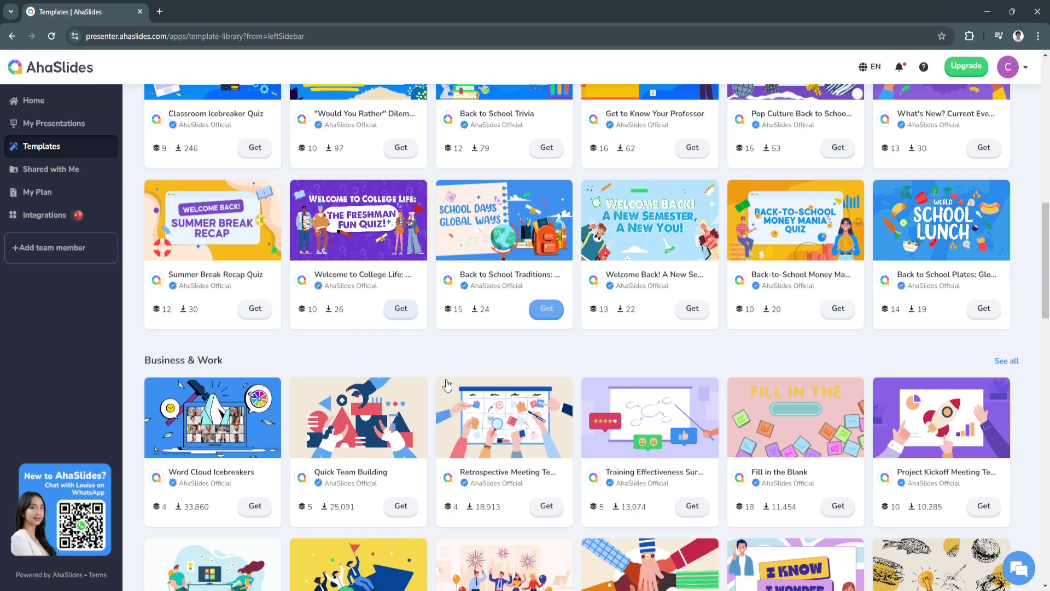
scroll(448, 385, "down", 3)
scroll(447, 385, "up", 4)
scroll(447, 385, "up", 3)
scroll(448, 385, "up", 3)
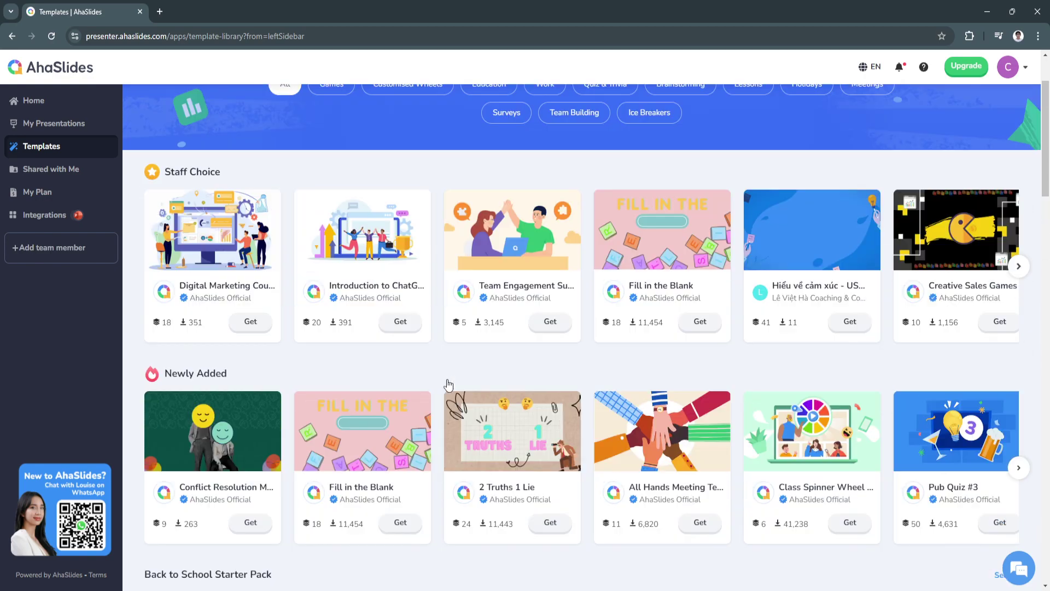
scroll(448, 384, "up", 1)
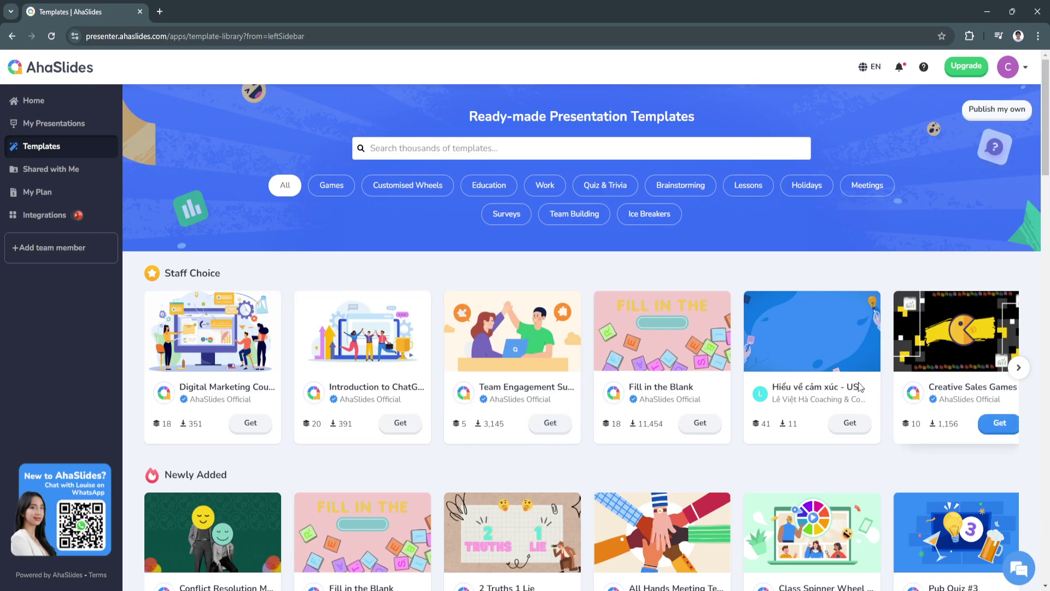
left_click(38, 168)
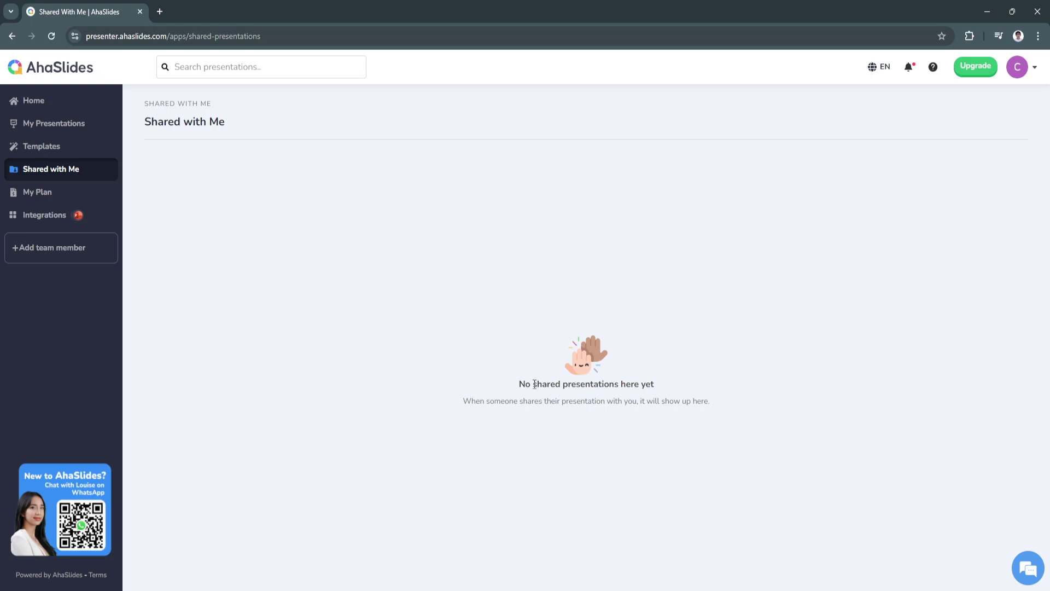
Step: Review the Free plan on My Plan, then show the PowerPoint, Teams and Zoom integrations
left_click(23, 197)
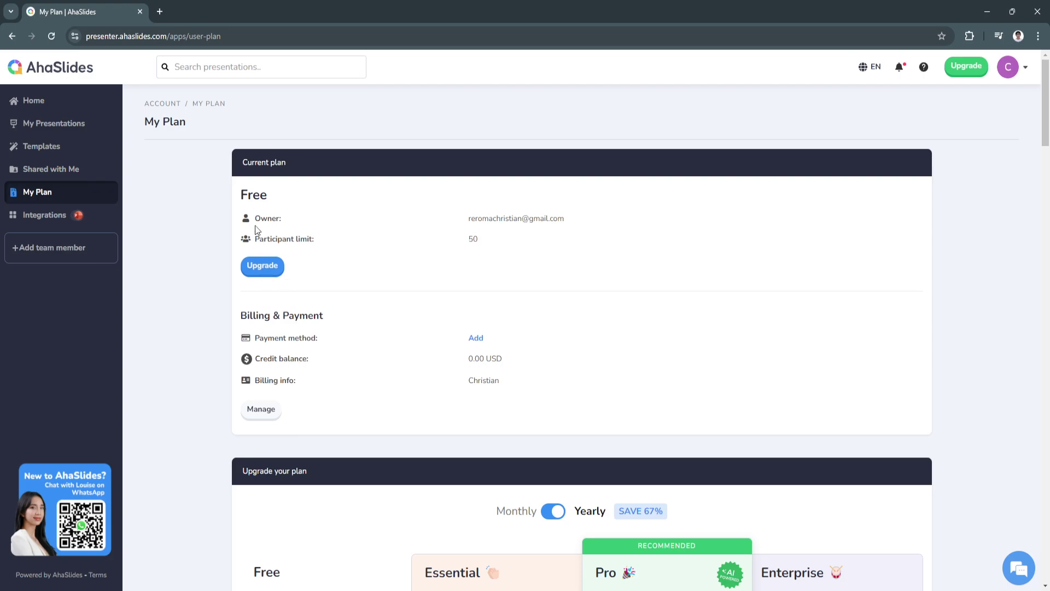
scroll(432, 270, "down", 4)
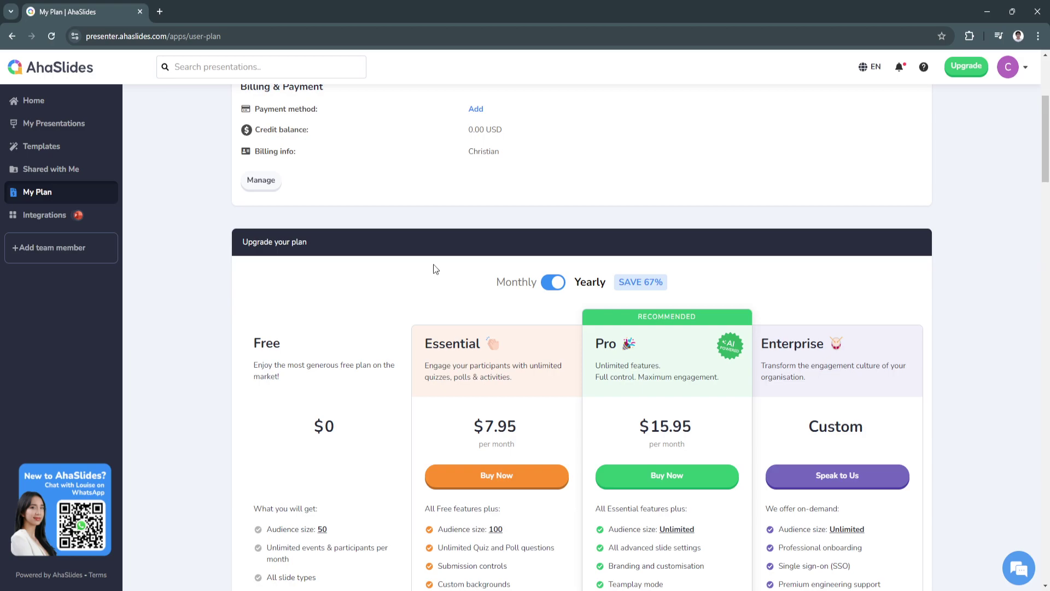
scroll(364, 264, "down", 1)
scroll(669, 368, "down", 1)
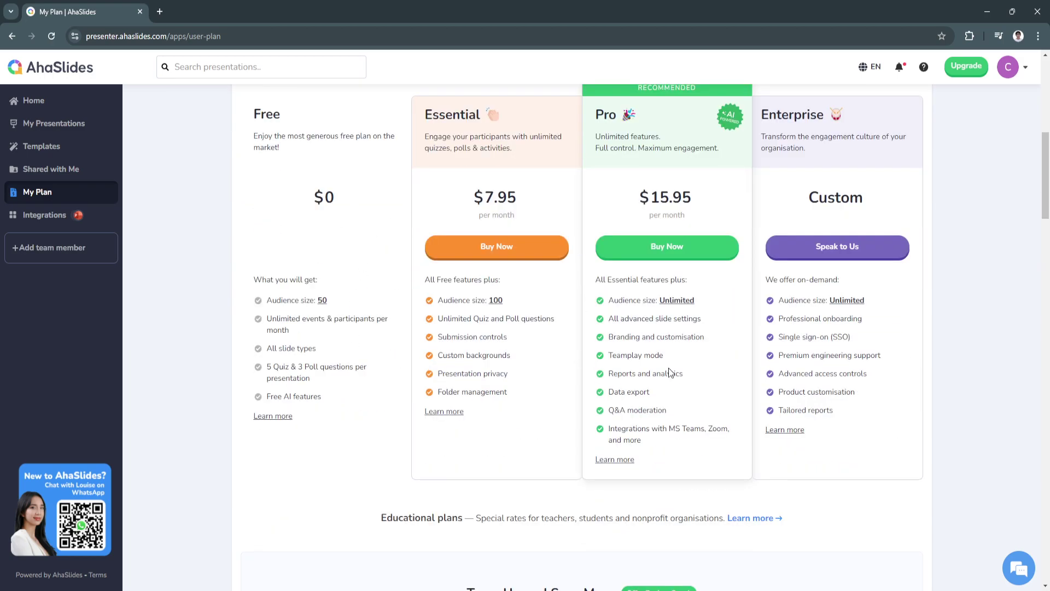
scroll(669, 368, "down", 3)
scroll(669, 368, "down", 1)
scroll(526, 326, "down", 2)
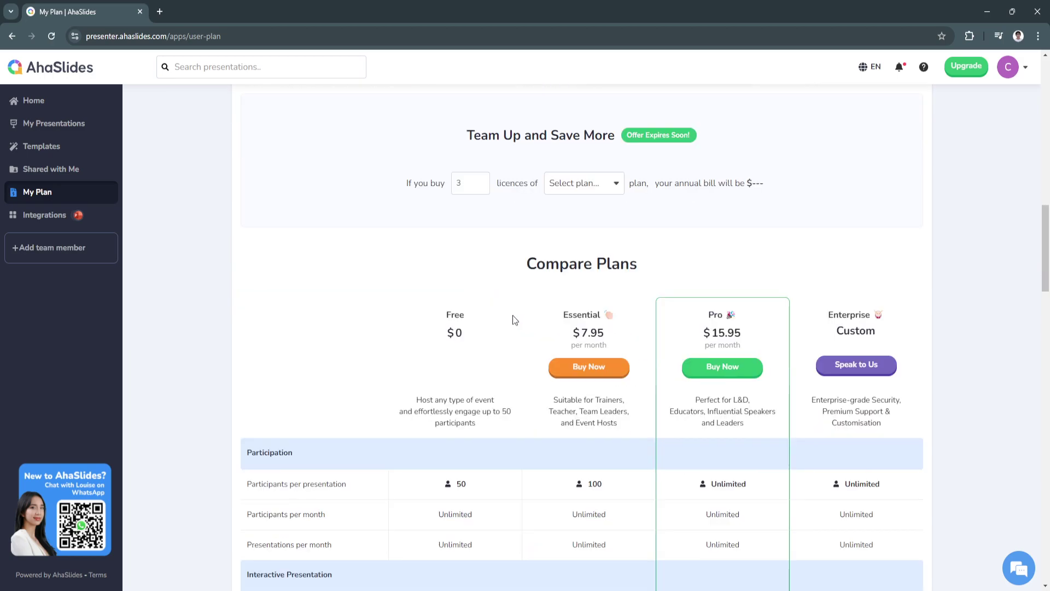
scroll(514, 319, "down", 2)
scroll(514, 319, "up", 1)
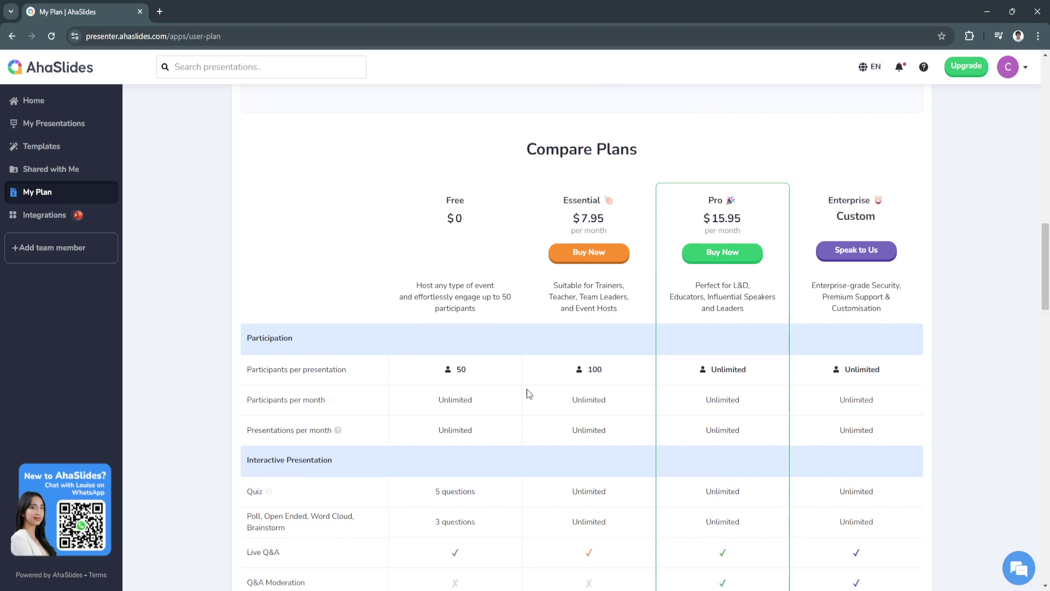
scroll(694, 408, "down", 1)
scroll(663, 512, "down", 1)
scroll(664, 516, "down", 1)
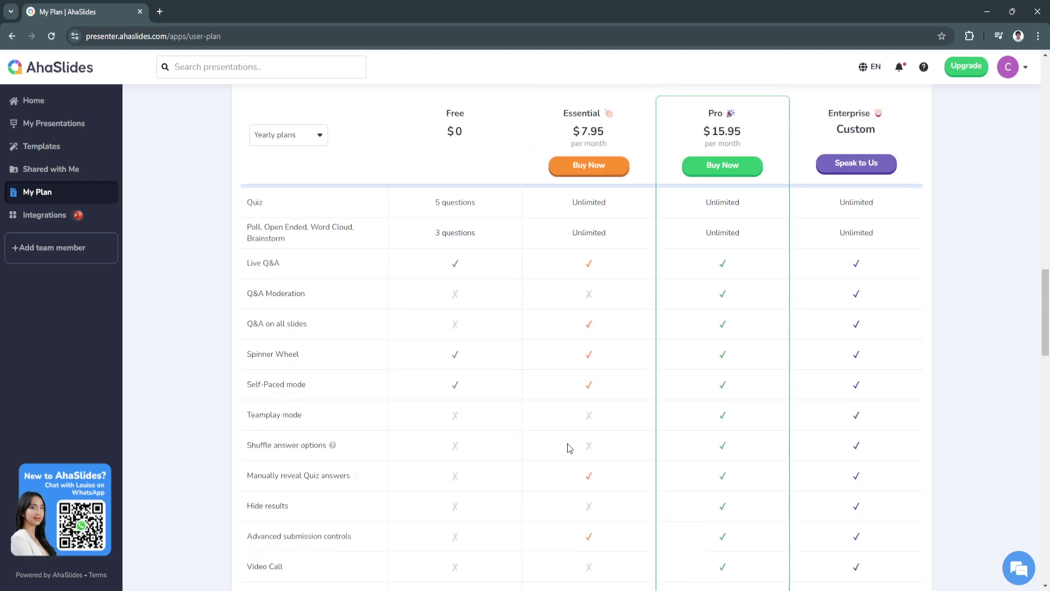
scroll(567, 443, "up", 2)
left_click(43, 219)
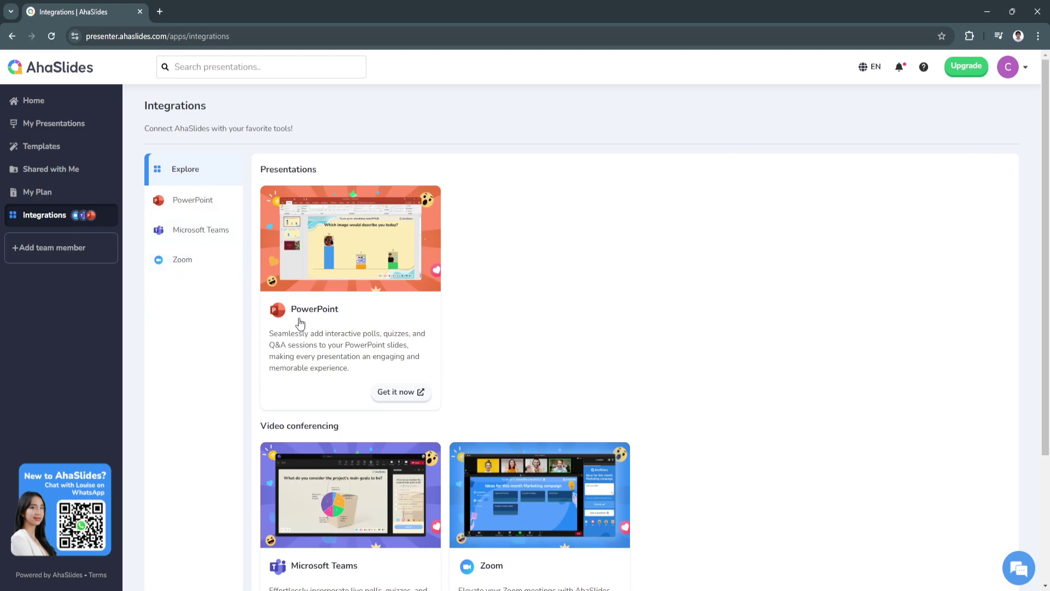
scroll(375, 287, "down", 3)
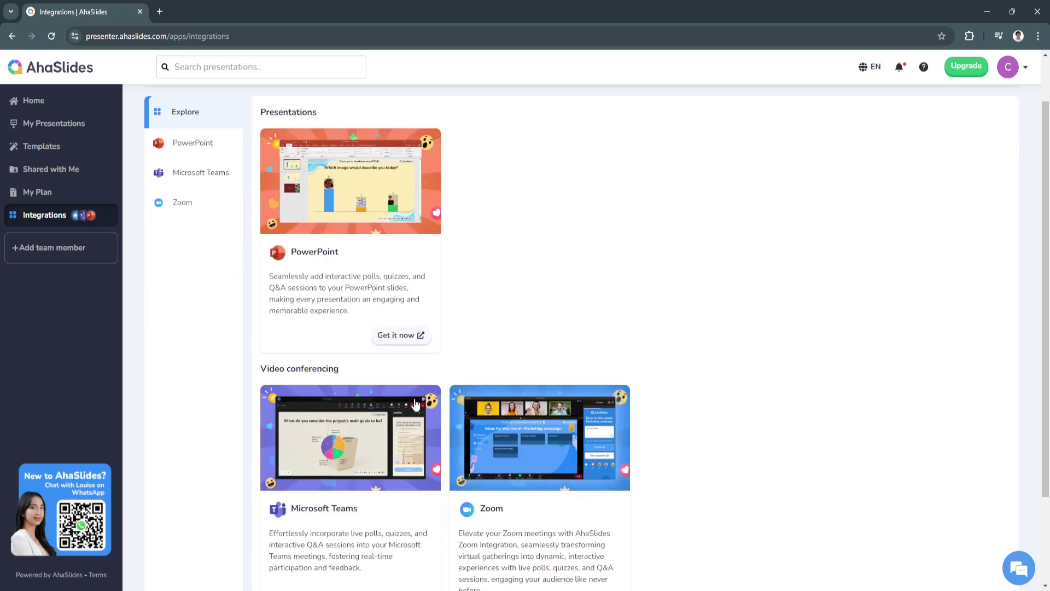
scroll(514, 406, "up", 3)
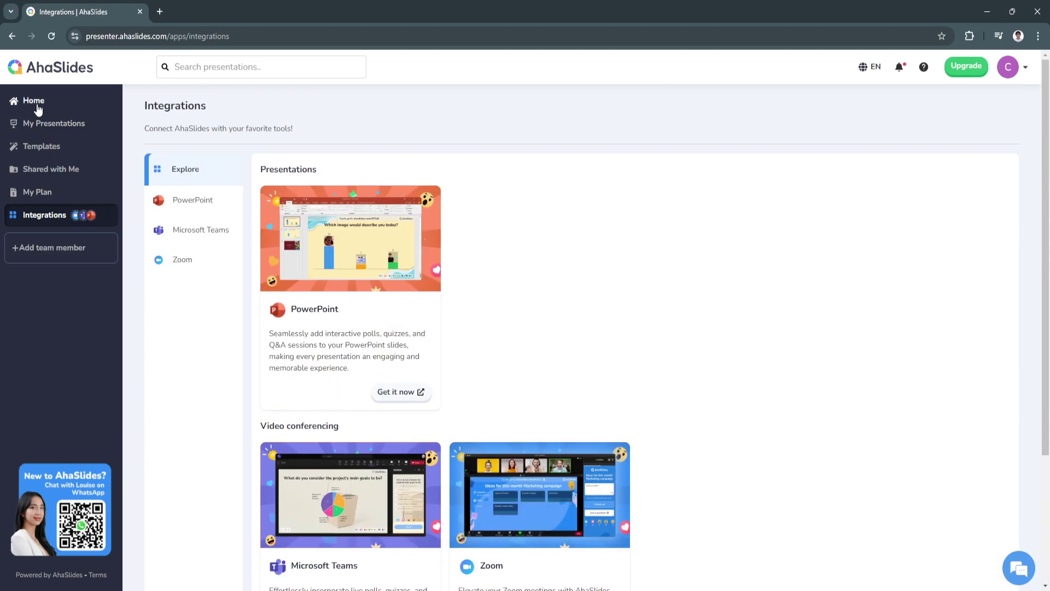
Step: From Home, search the template library for 'polls' and list the results
left_click(36, 106)
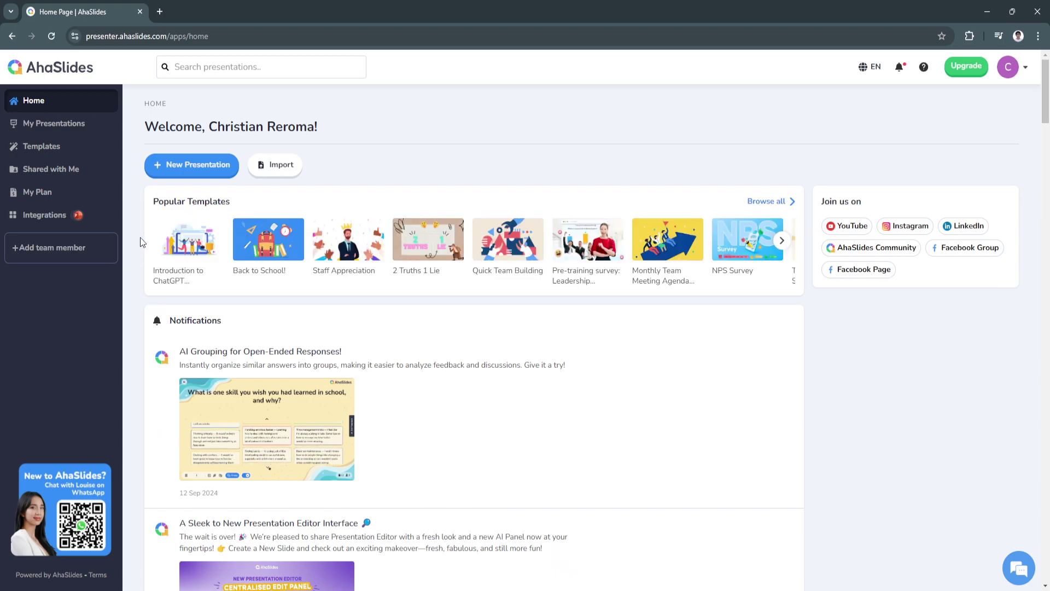
left_click(54, 145)
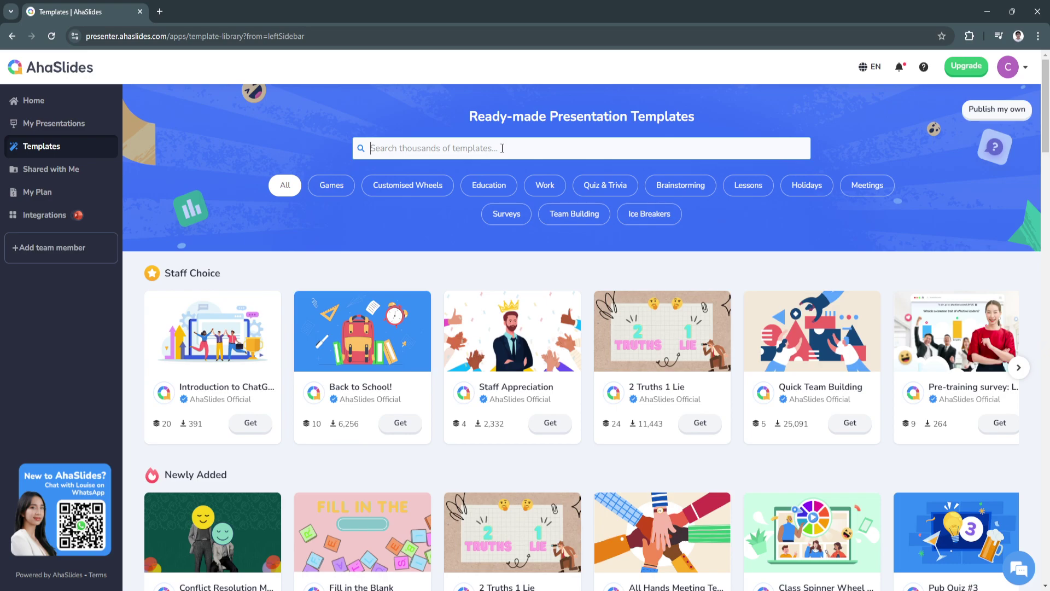
left_click(502, 147)
type("polls")
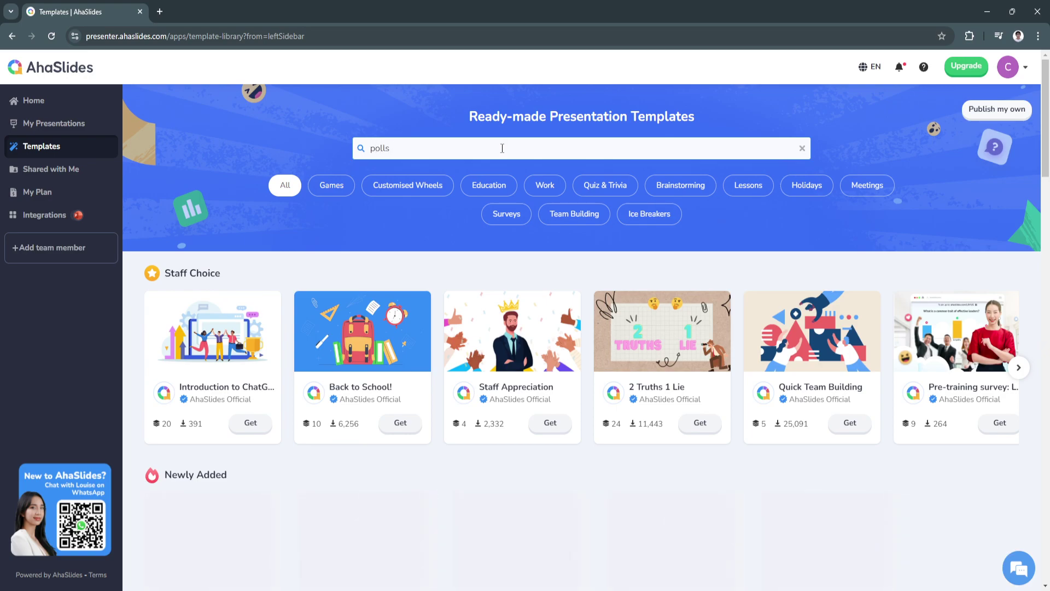
key("Return")
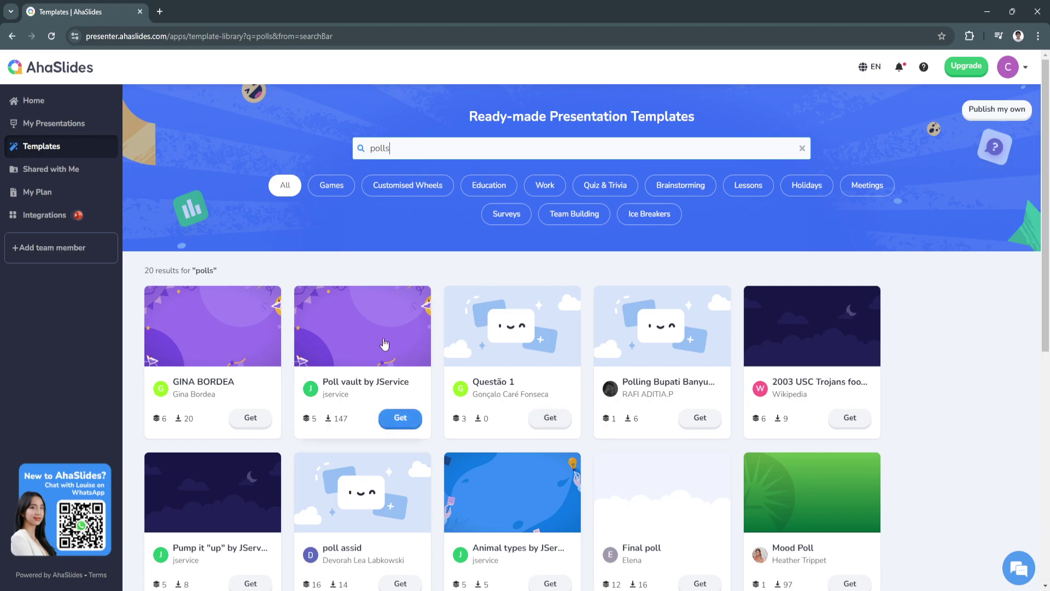
scroll(770, 423, "down", 1)
scroll(739, 414, "down", 1)
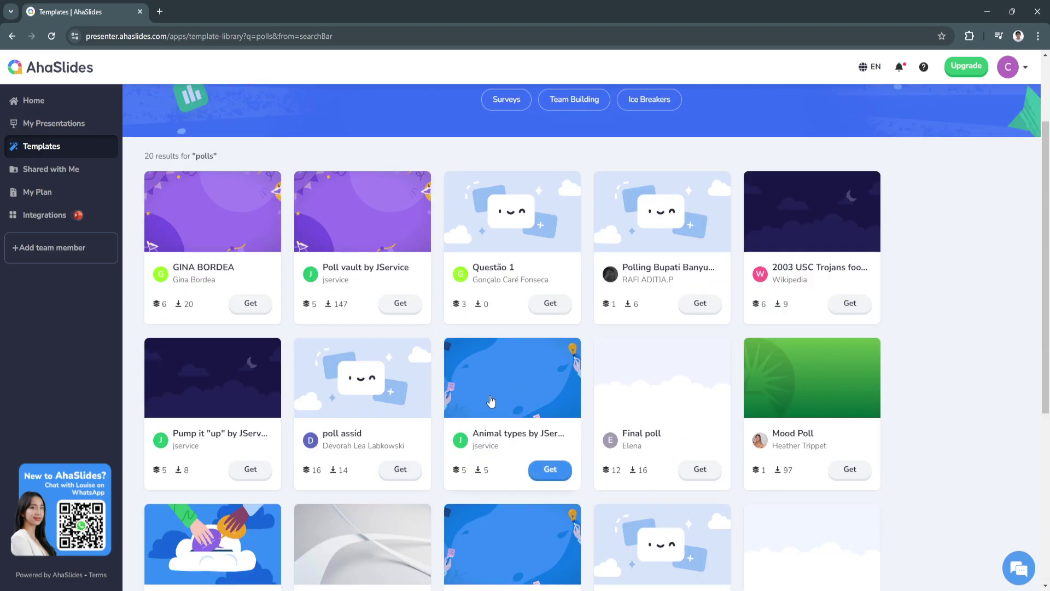
scroll(402, 377, "down", 1)
scroll(234, 385, "down", 1)
scroll(218, 427, "down", 1)
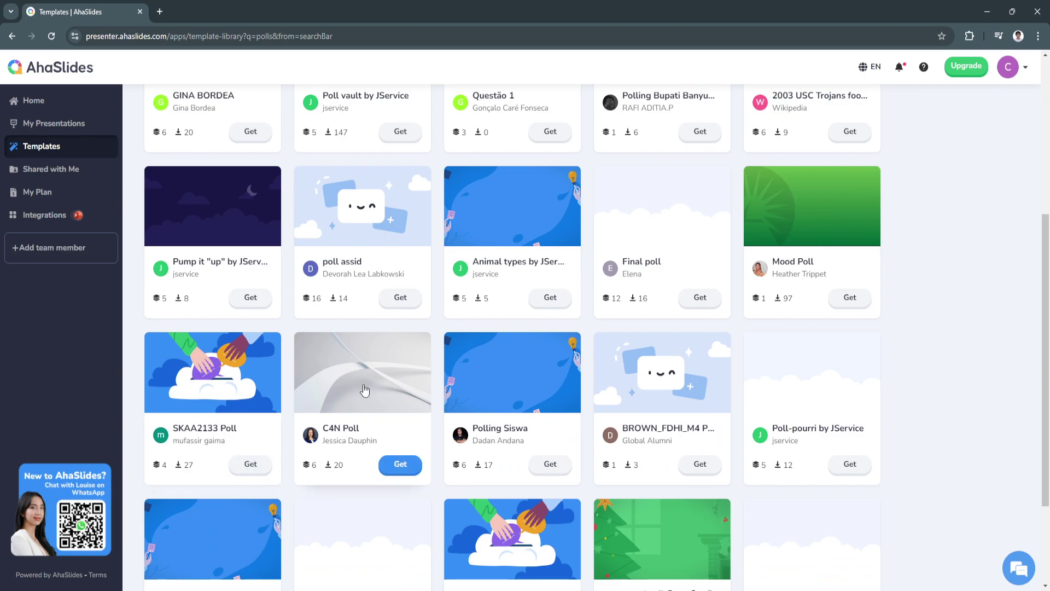
scroll(523, 378, "down", 3)
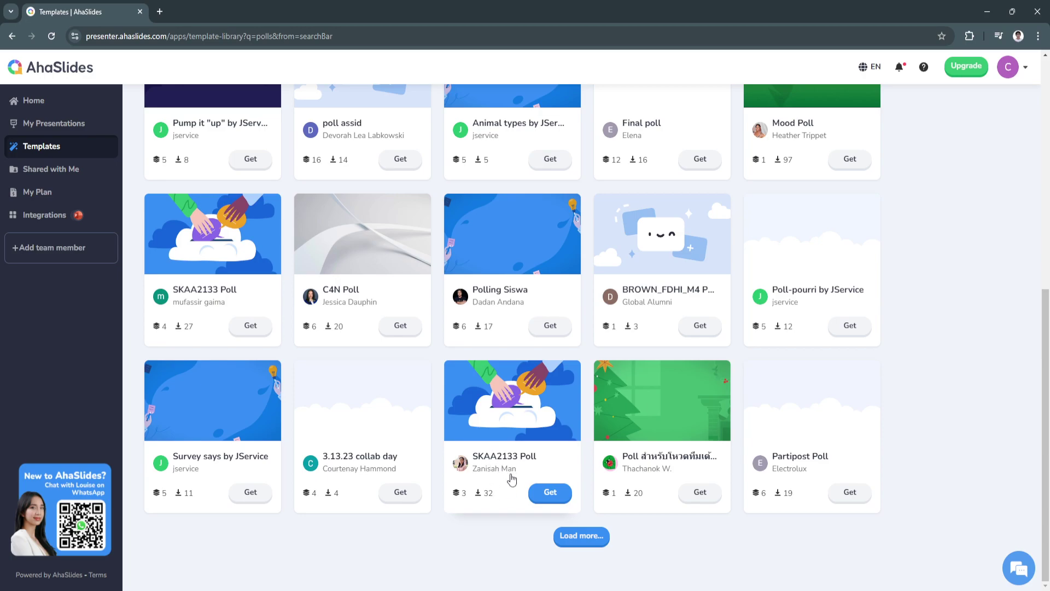
Step: Get a copy of the SKAA2133 Poll template, decline the upgrade, and return to Home
left_click(548, 496)
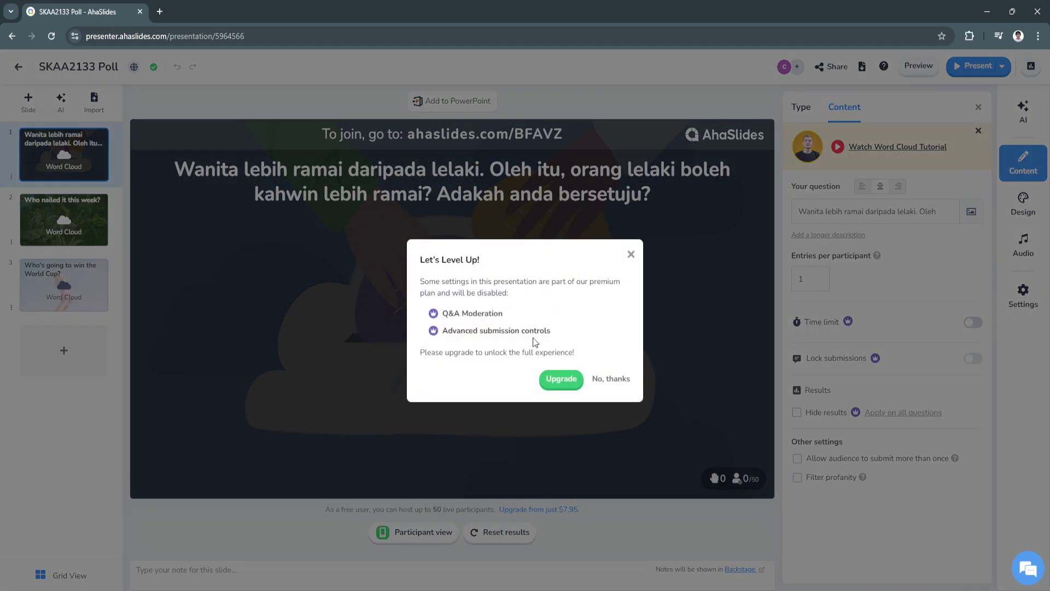
left_click(629, 255)
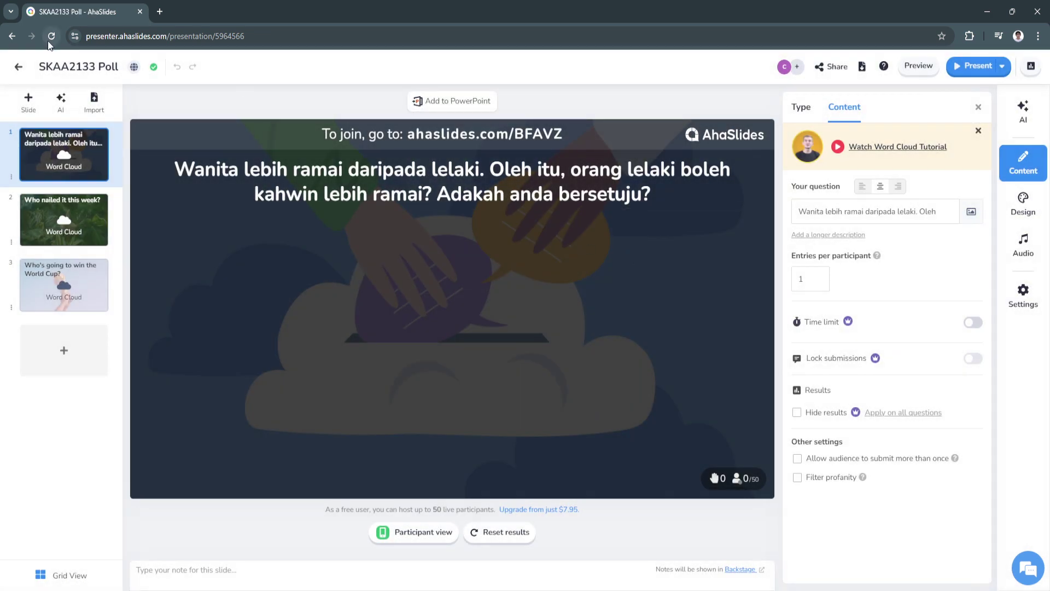
left_click(18, 69)
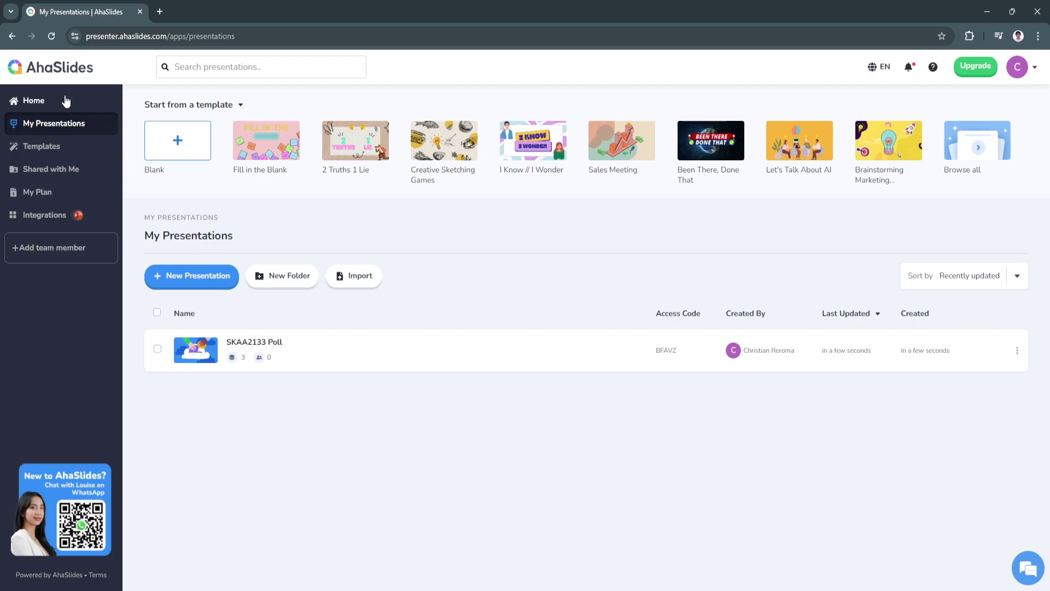
left_click(43, 100)
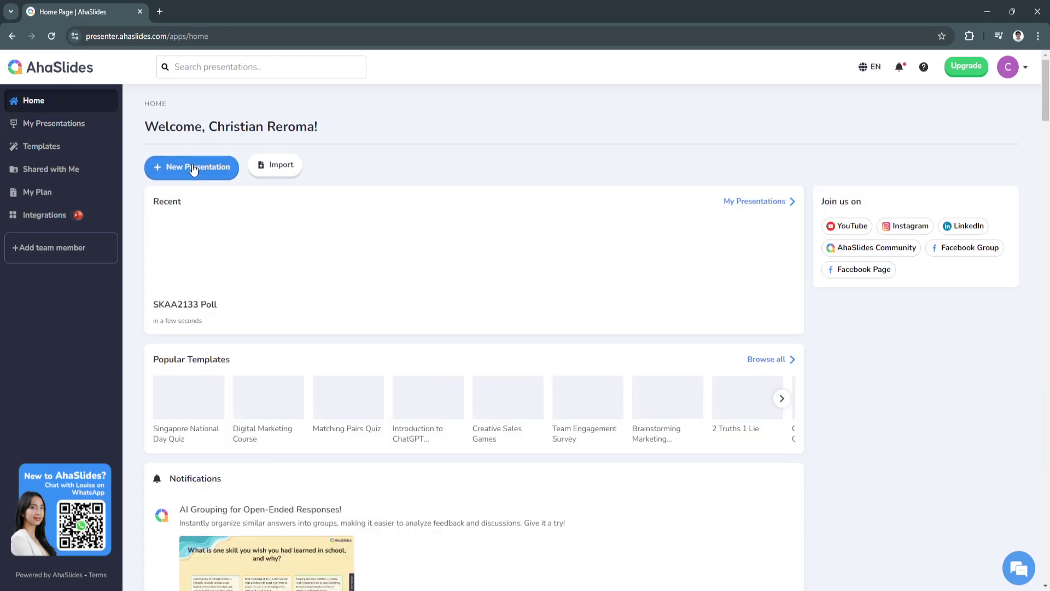
Step: Start a new blank presentation showing the slide type choices
left_click(192, 164)
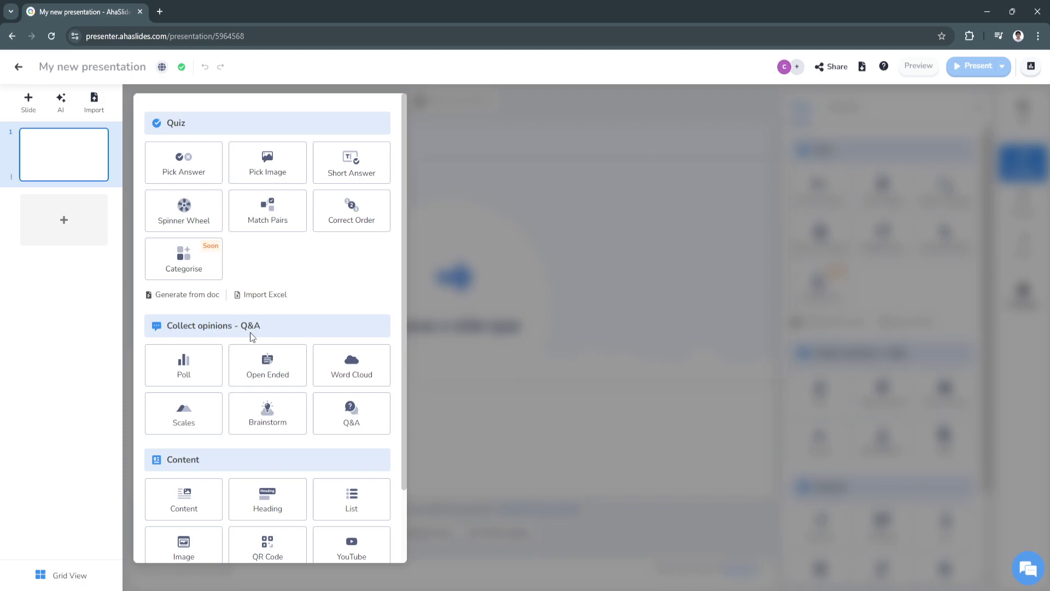
scroll(218, 410, "down", 1)
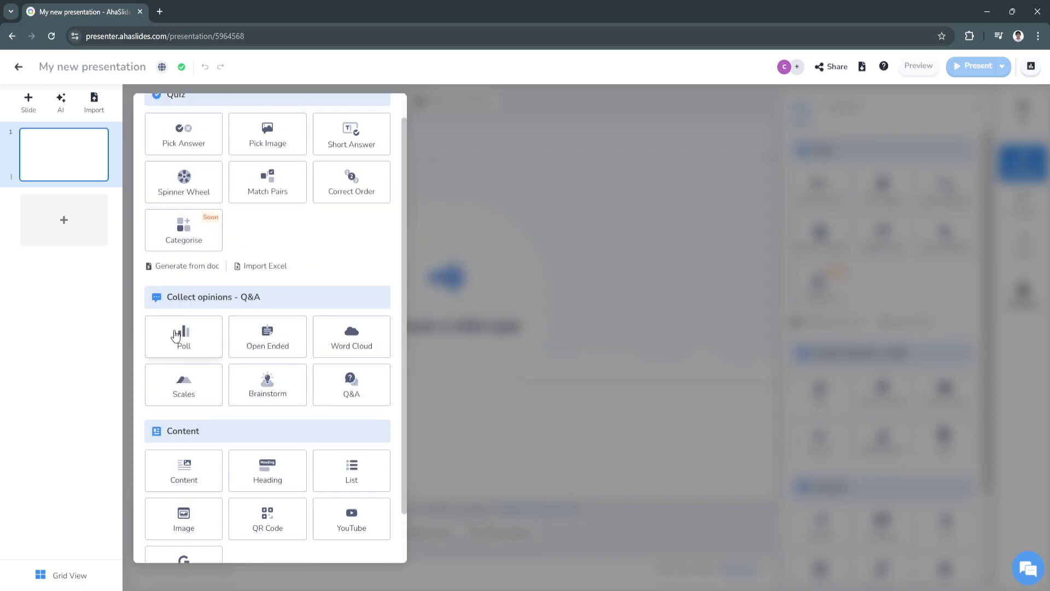
Step: Add a Poll slide asking 'AGE' with options 18-25, 26-31 and 32-40
left_click(174, 329)
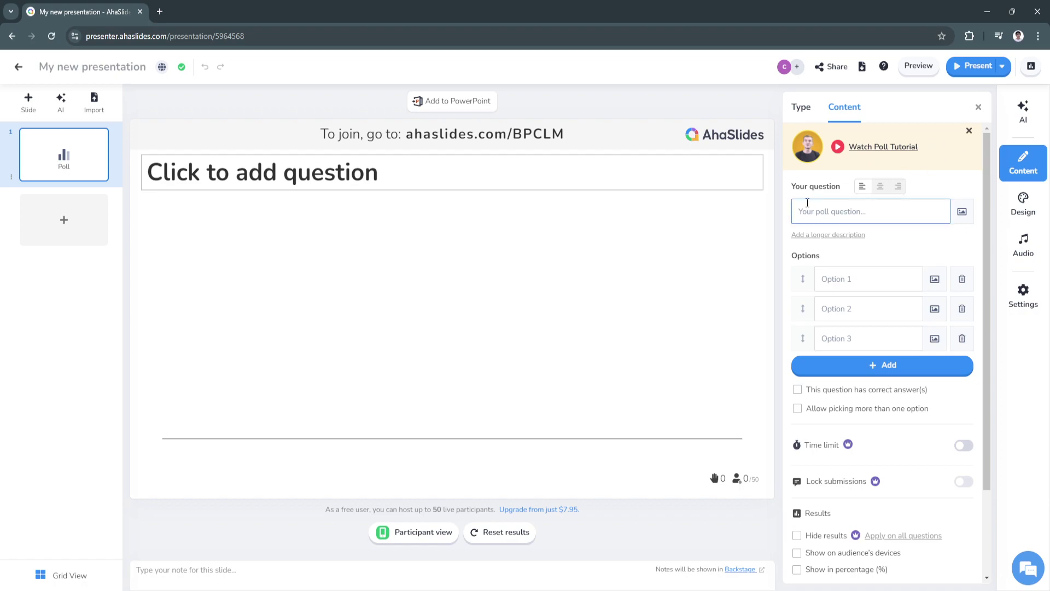
left_click(841, 213)
type("AGE")
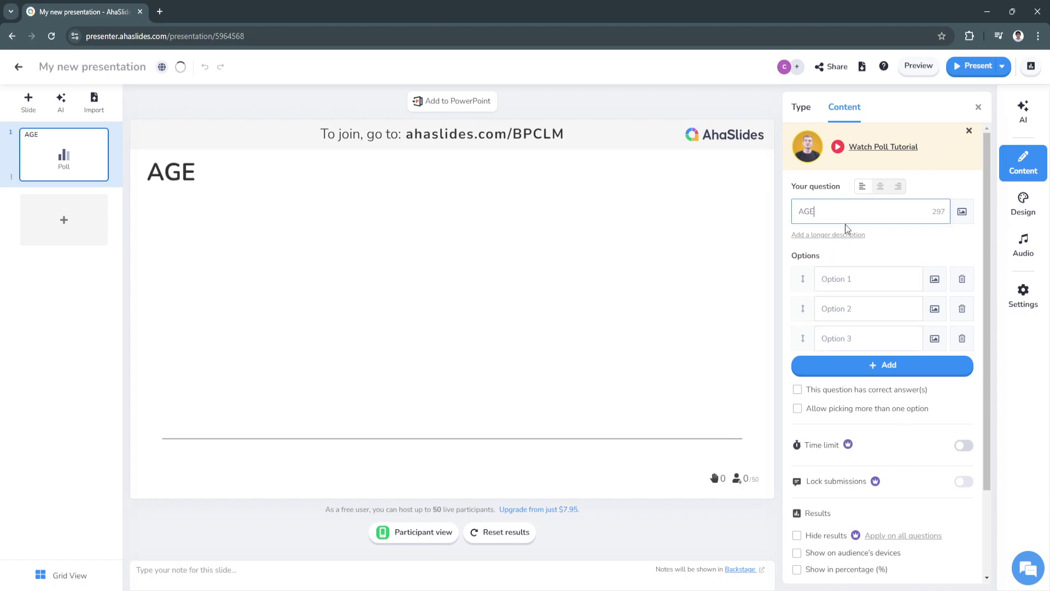
left_click(855, 279)
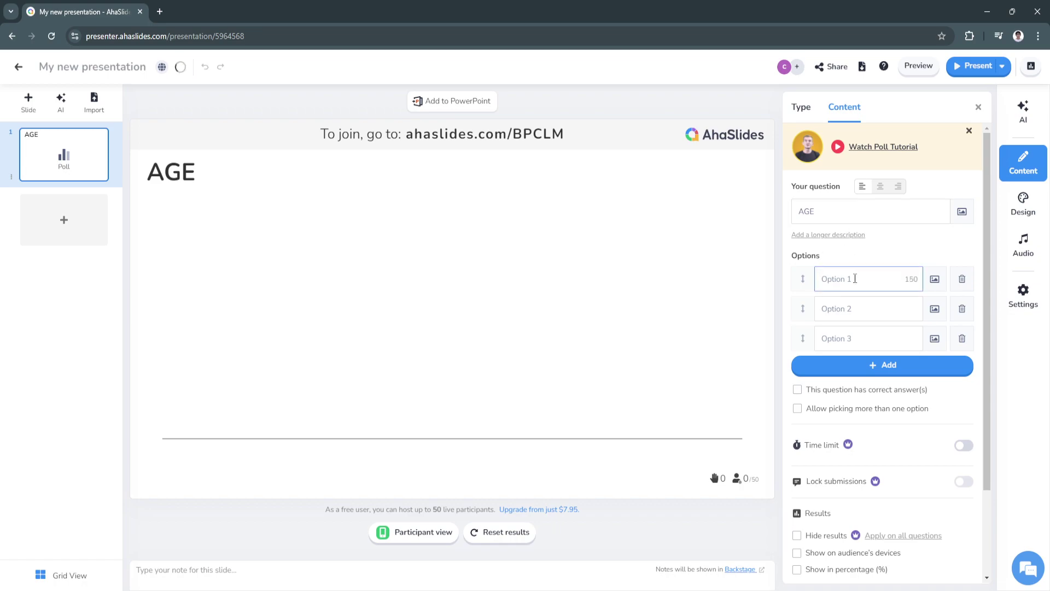
type("18-2")
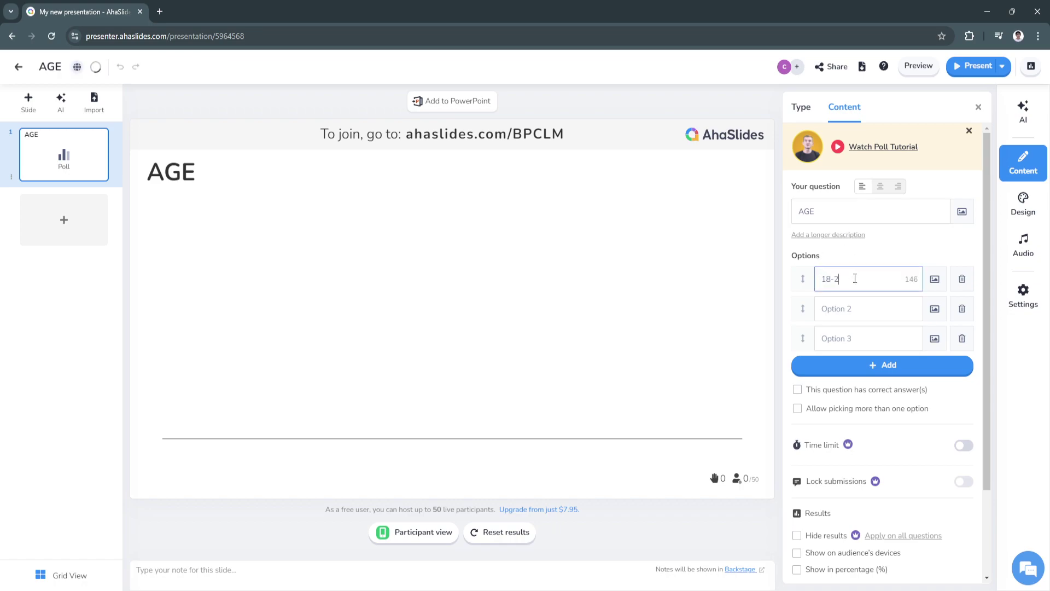
type("5")
left_click(852, 308)
type("2")
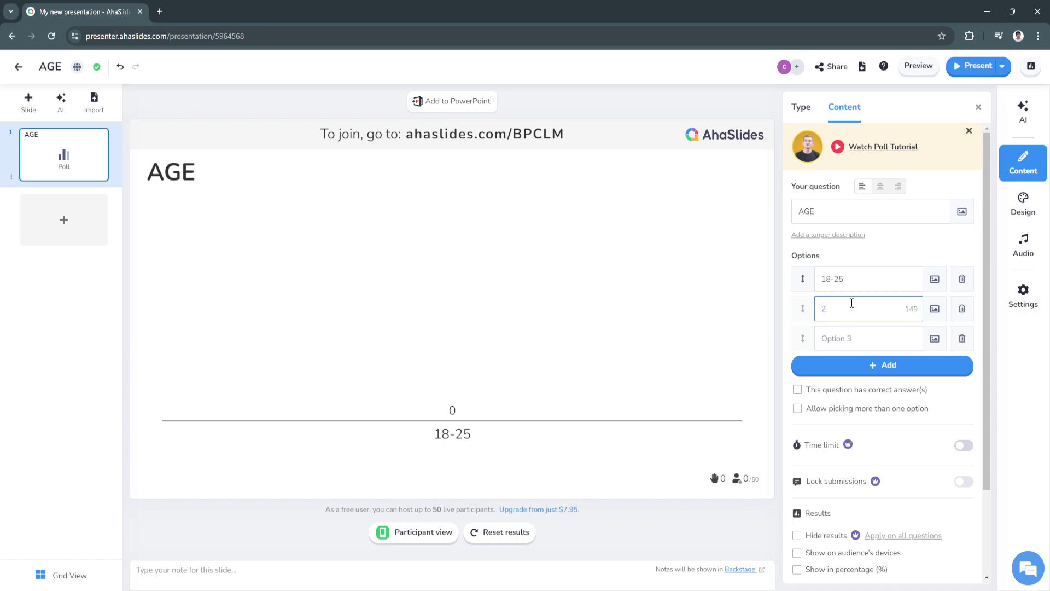
type("6-31")
left_click(851, 338)
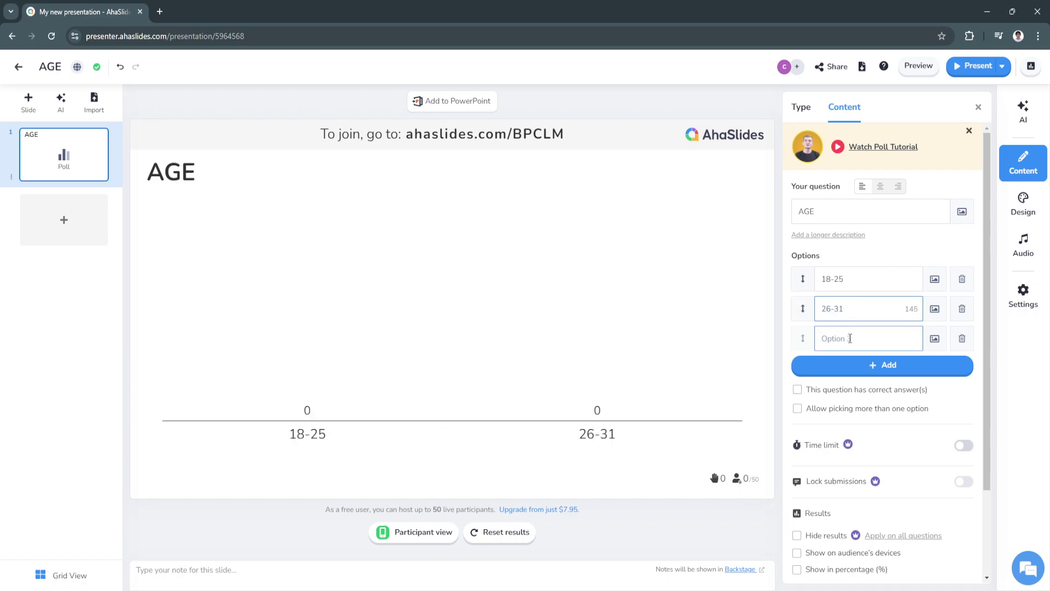
type("32-")
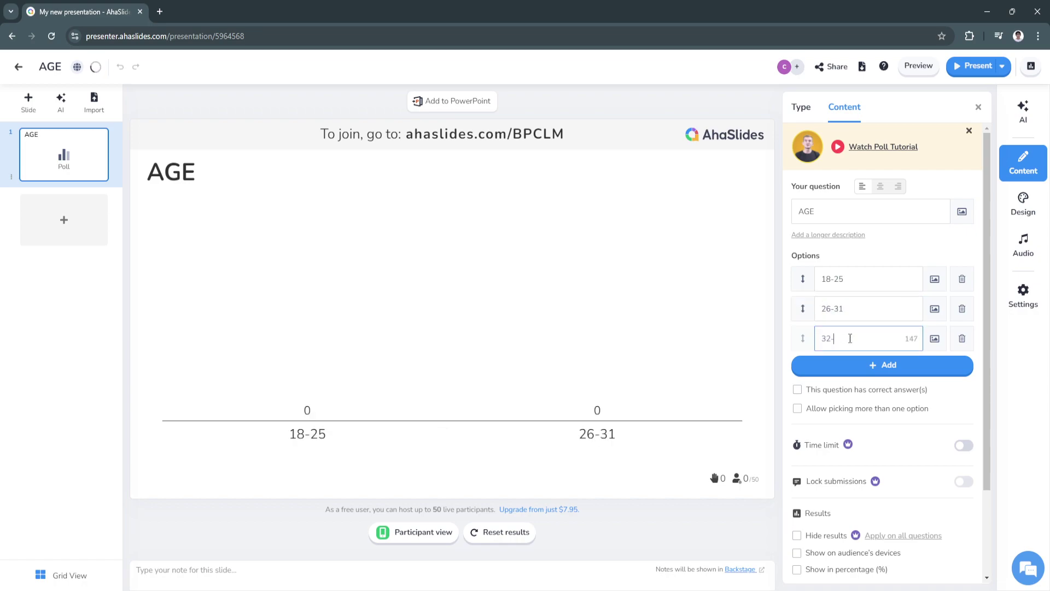
type("40")
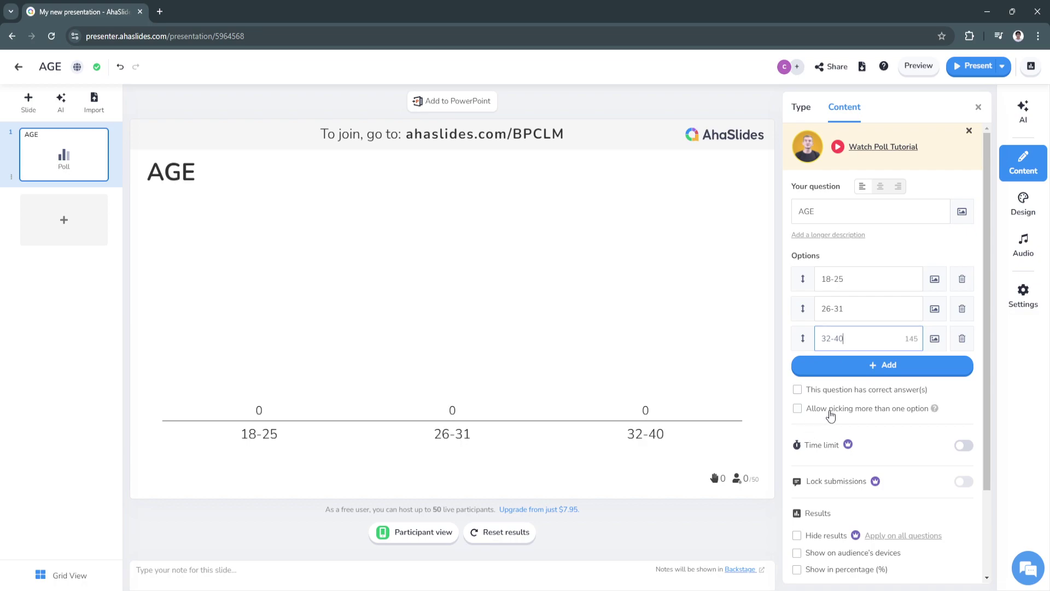
scroll(937, 447, "down", 2)
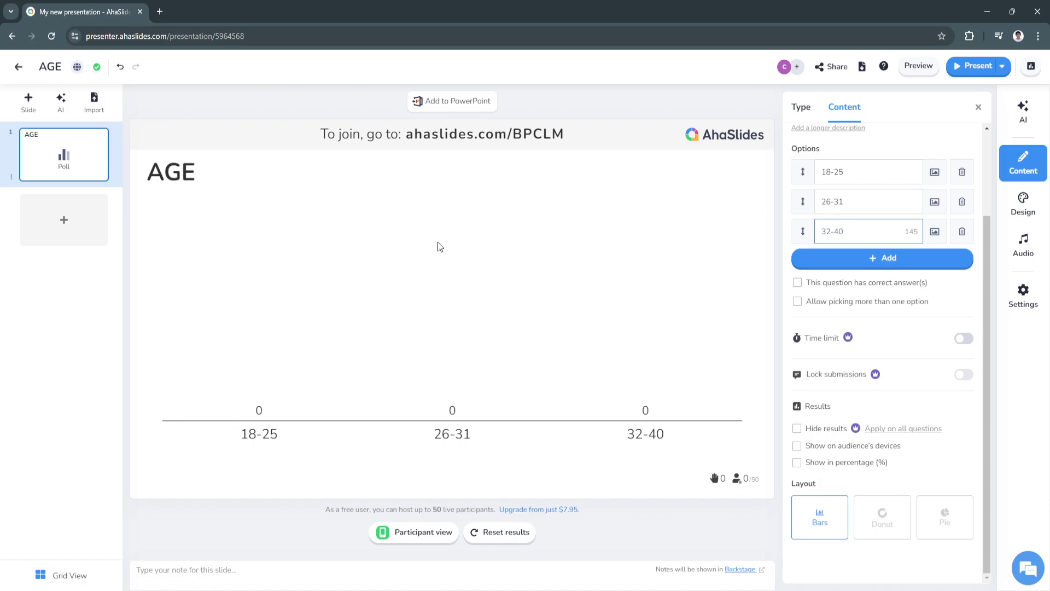
scroll(904, 467, "up", 2)
scroll(903, 468, "down", 2)
scroll(837, 318, "up", 2)
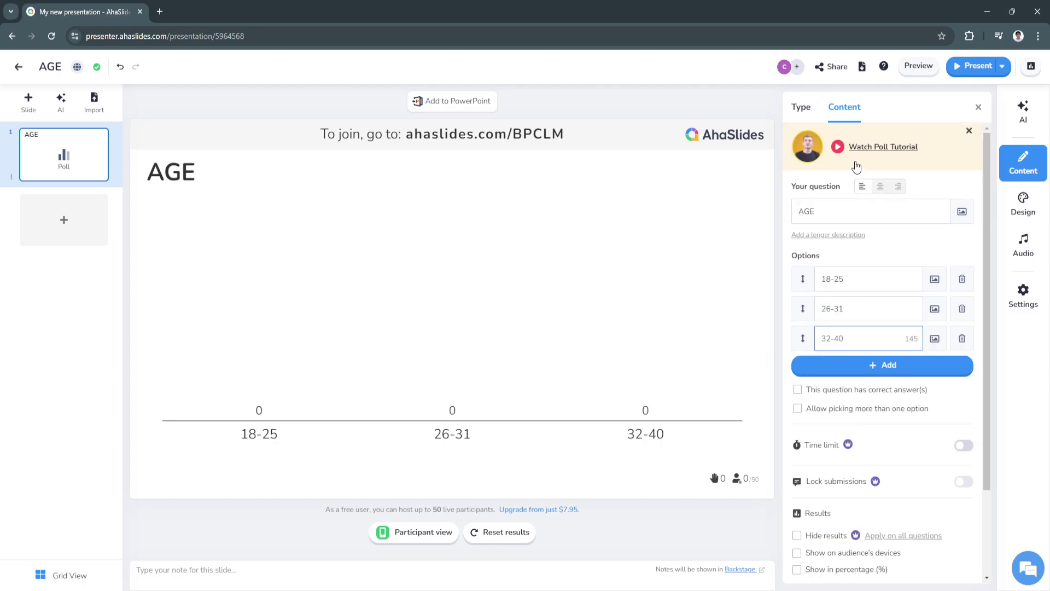
Step: Copy the audience join link from Share and load it in a new browser tab
left_click(834, 71)
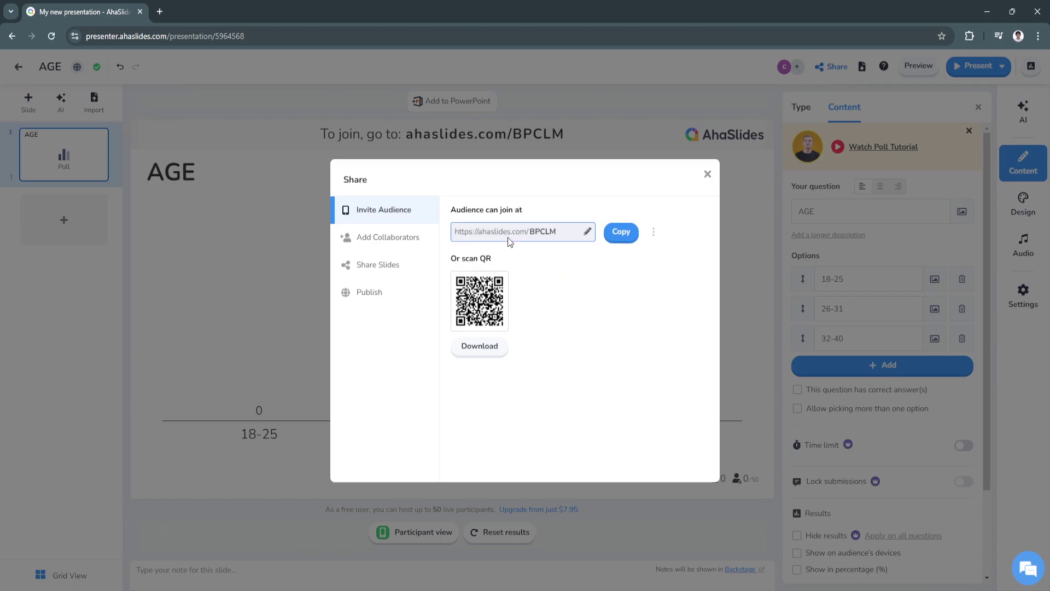
left_click(612, 236)
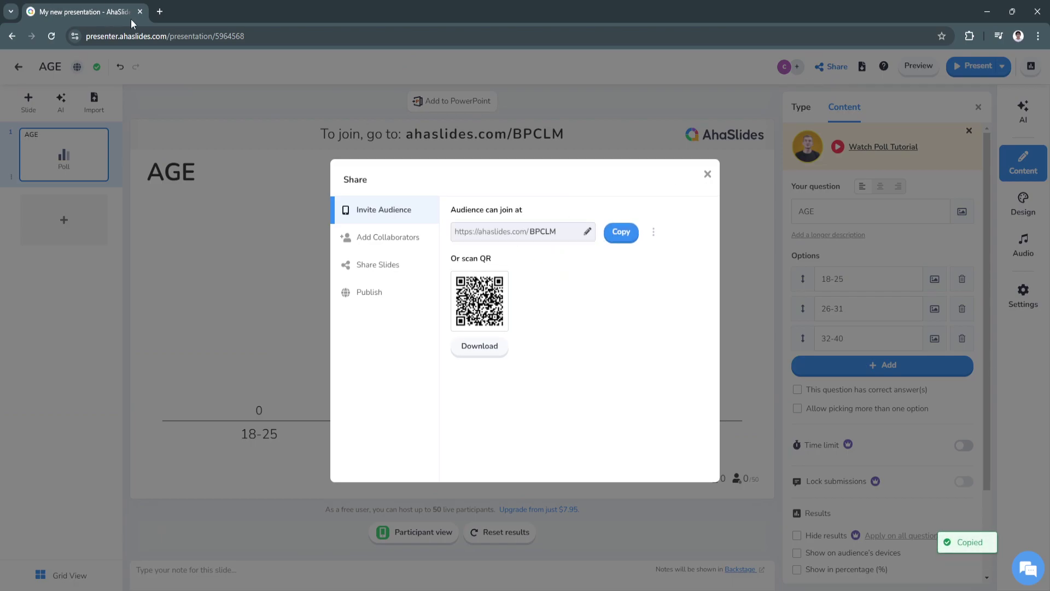
left_click(159, 13)
left_click(169, 35)
key("ctrl+v")
key("Return")
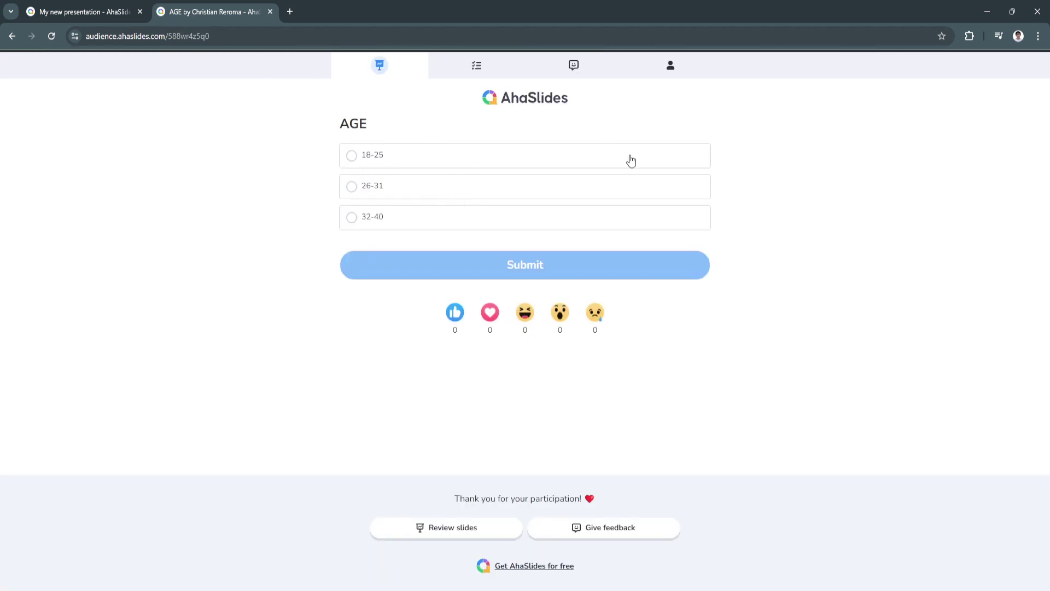
Step: Vote 18-25 as the audience and view the counted vote on the presenter's AGE chart
left_click(353, 156)
left_click(493, 271)
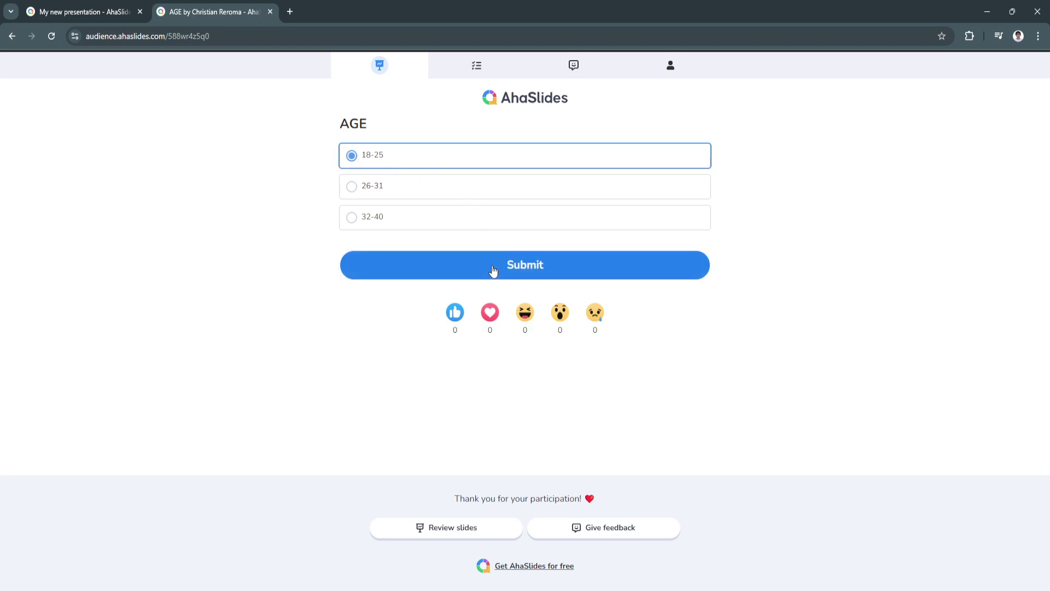
left_click(77, 8)
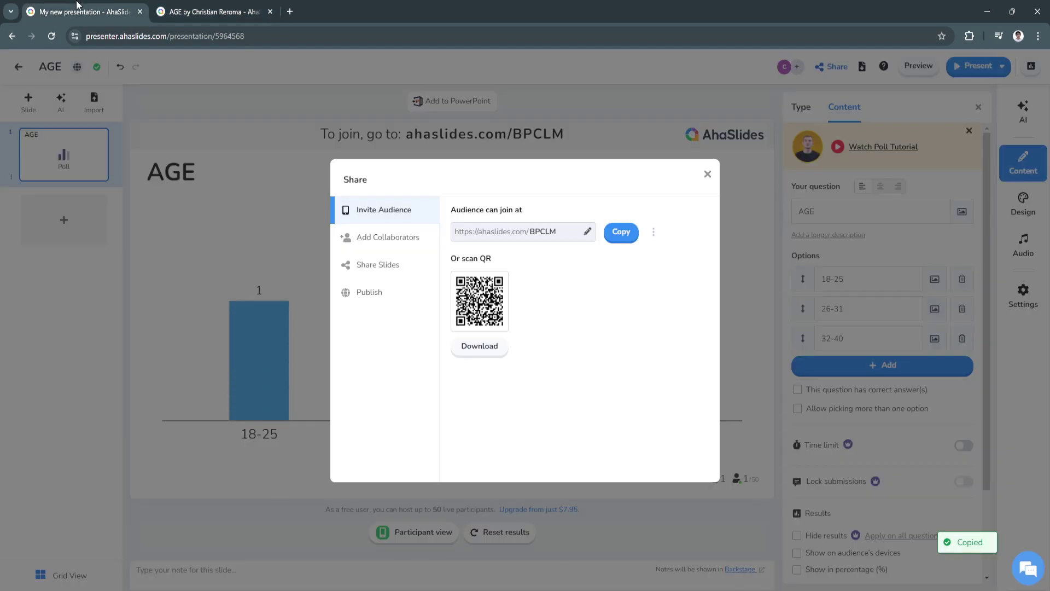
left_click(706, 176)
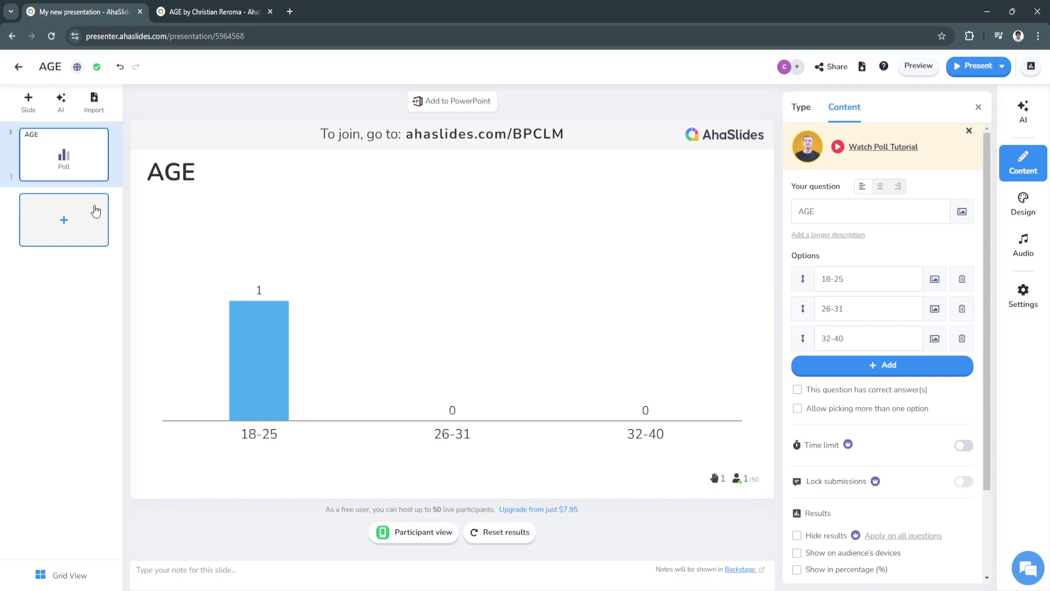
Step: Add a second Poll slide and replace its 'Location' question text with 'Country'
left_click(78, 227)
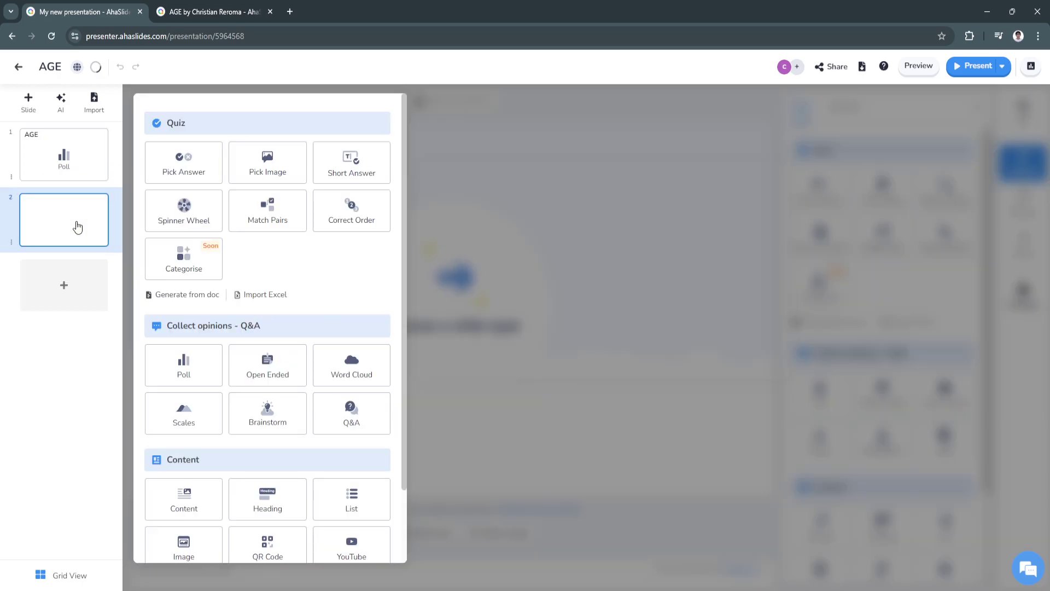
left_click(178, 366)
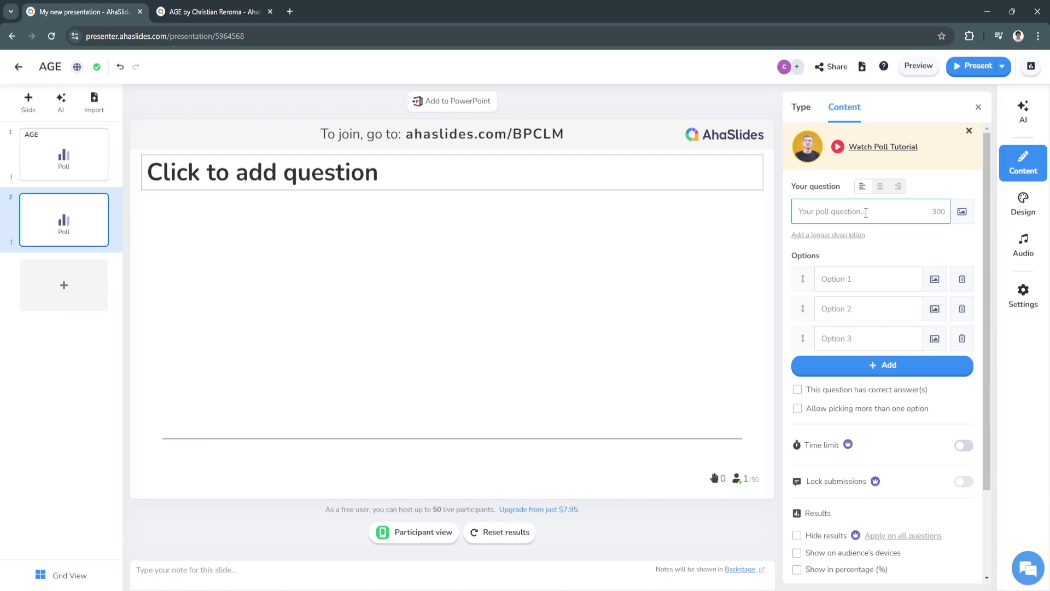
type("Locati")
type("on")
left_click(857, 279)
left_click(857, 279)
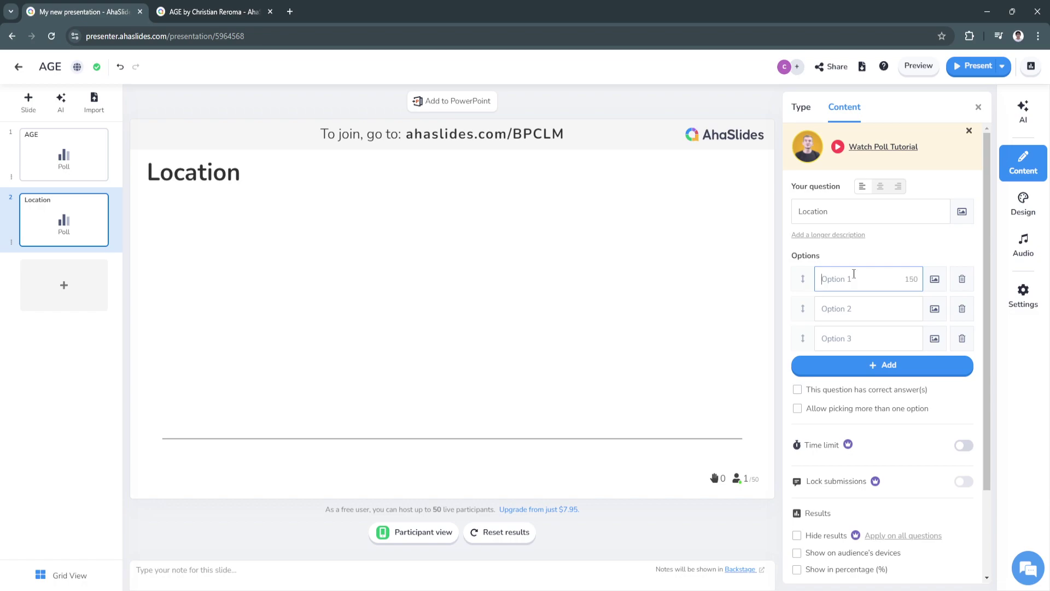
left_click(837, 215)
key("shift+Left")
key("shift+Left")
key("shift+Left")
key("shift+Left")
key("shift+Left")
key("shift+Left")
type("Cou")
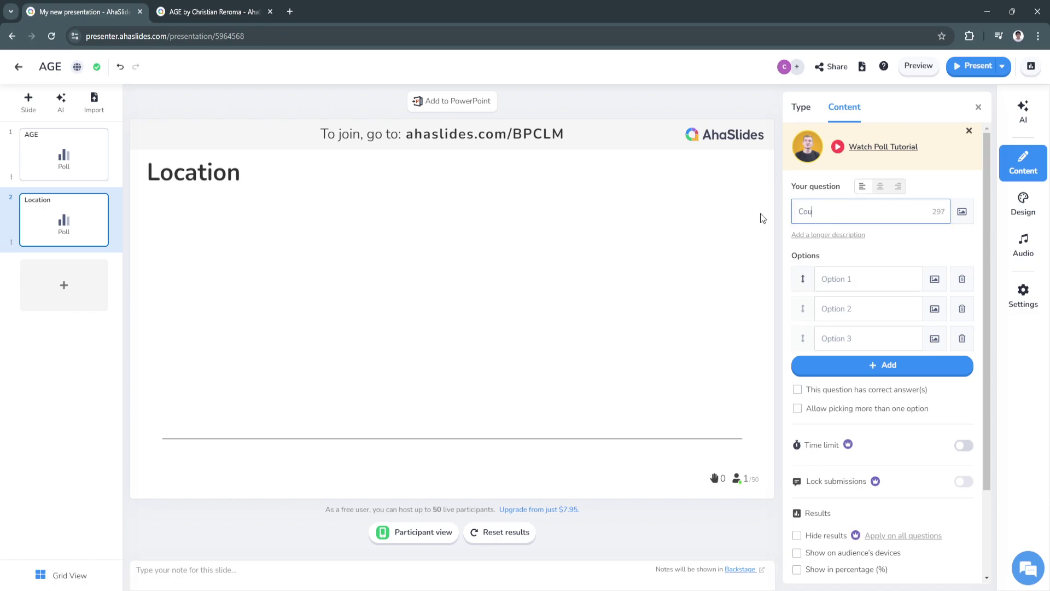
type("ntry")
Step: Fill the Country poll options with USA, Japan and South Korea
left_click(826, 281)
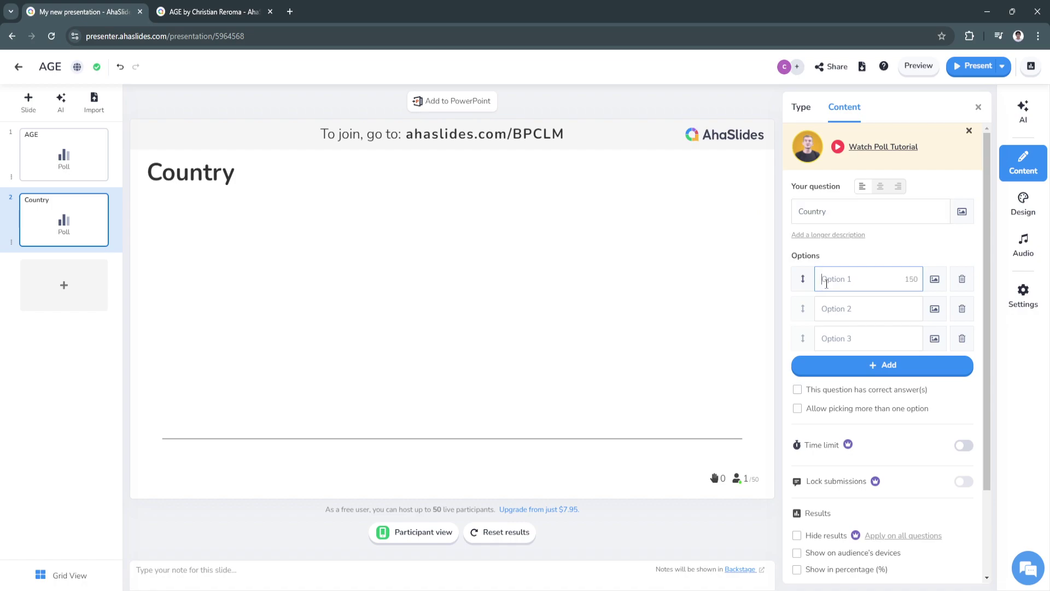
type("USA")
left_click(840, 309)
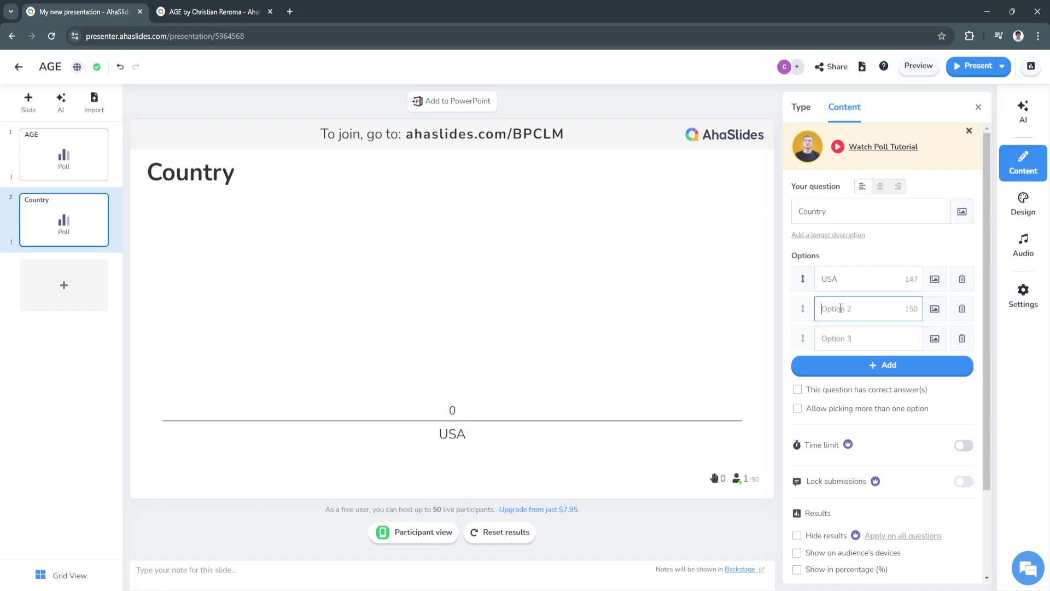
type("Japan")
left_click(839, 340)
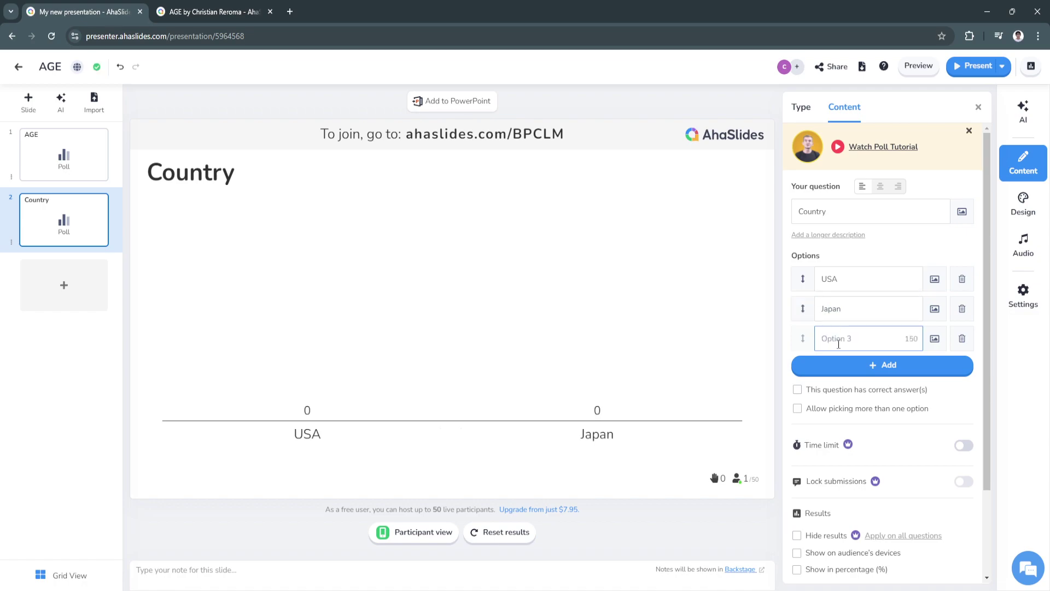
type("South Korea")
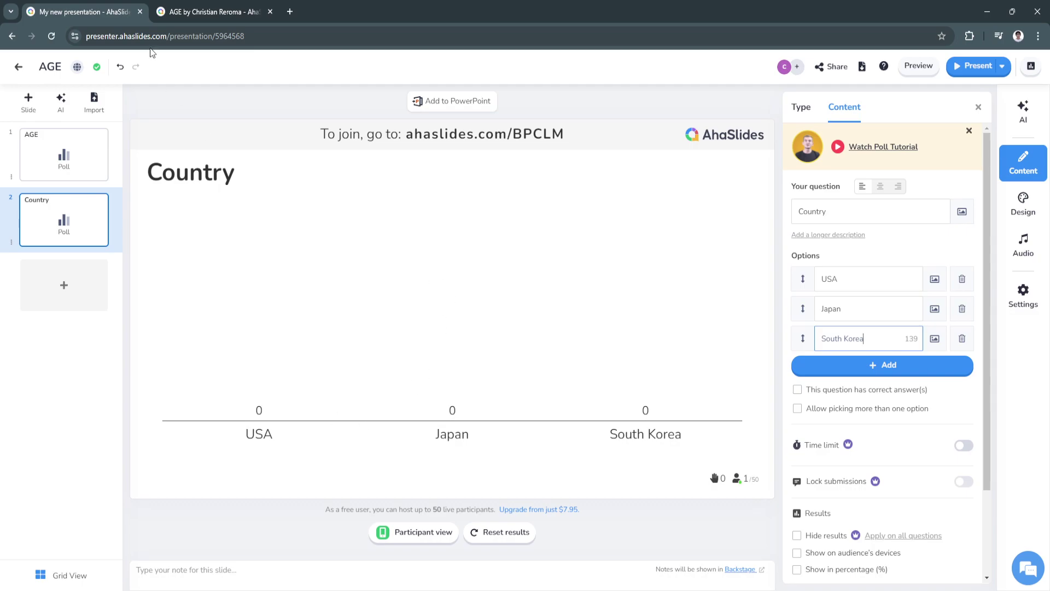
Step: As the audience, reload the Country poll and submit a vote for Japan
left_click(195, 6)
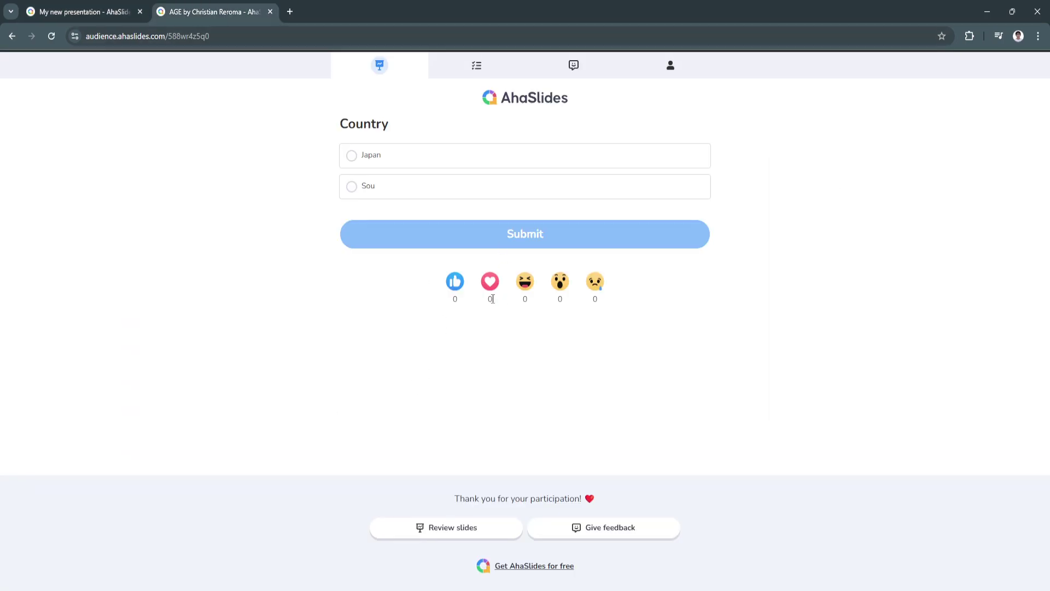
left_click(51, 38)
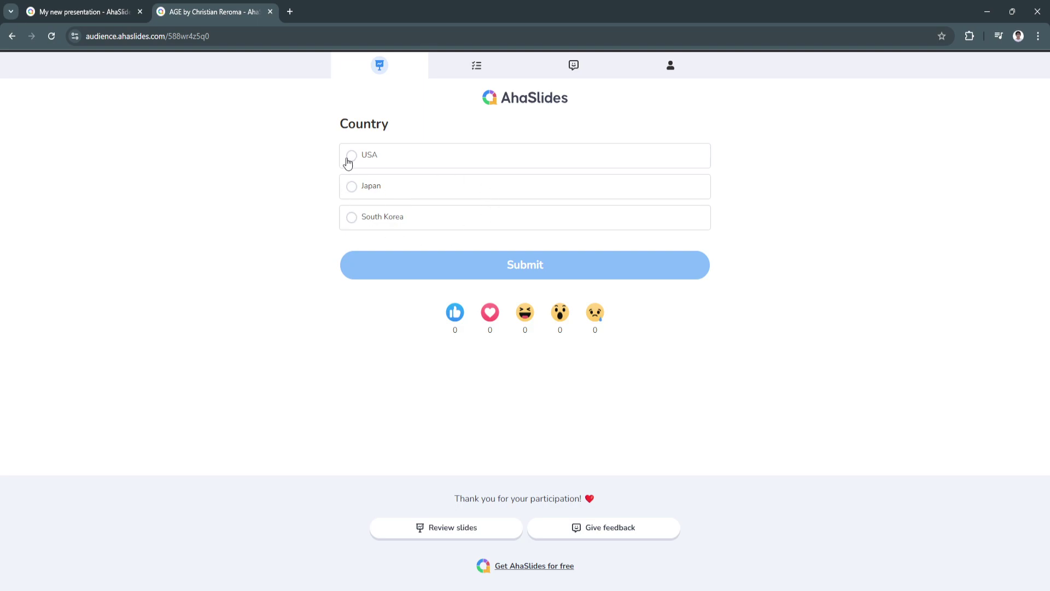
left_click(355, 192)
left_click(476, 276)
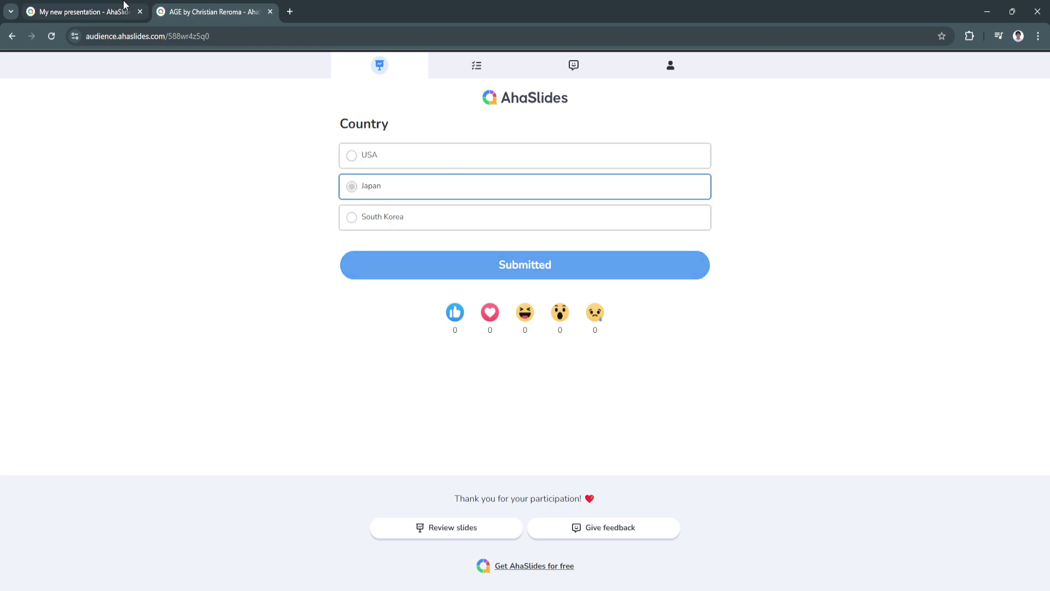
Step: Check the presenter chart counts the Japan vote and add a third slide
left_click(128, 10)
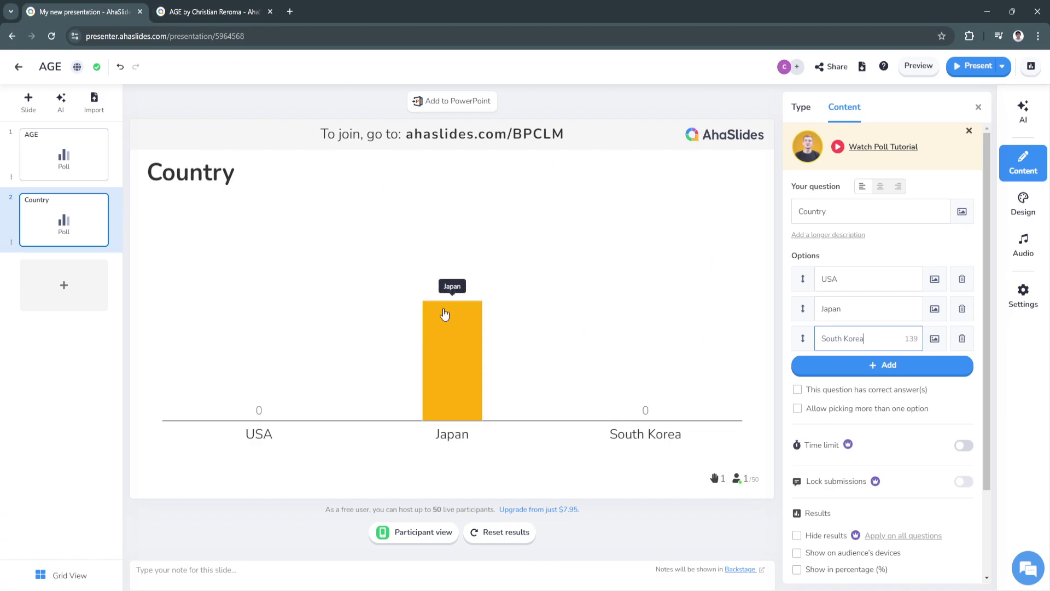
mouse_move(452, 360)
left_click(51, 285)
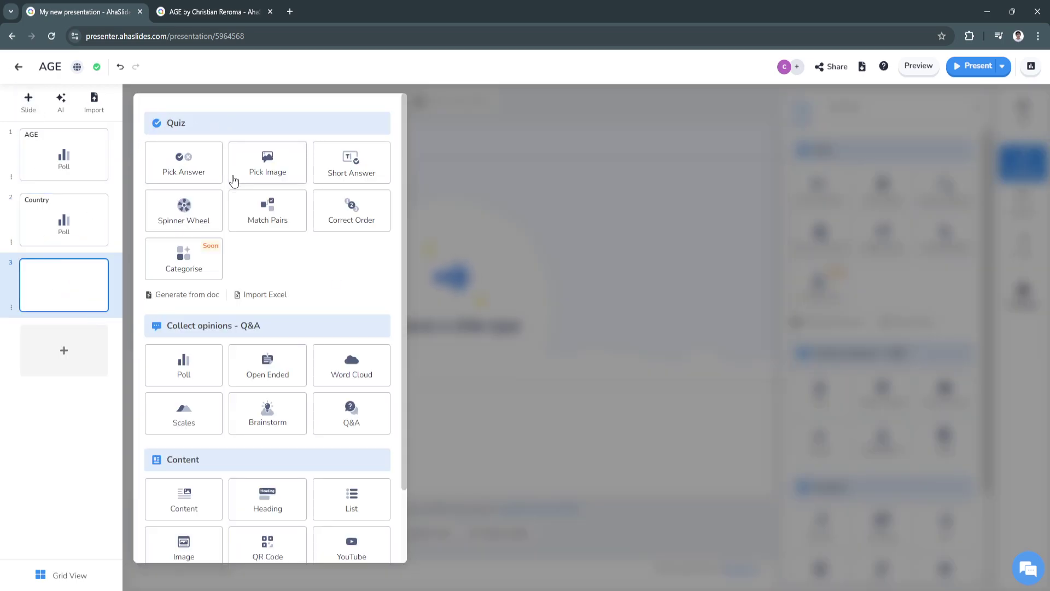
Step: Make slide 3 a Short Answer quiz asking who the US president is, answer Joe Biden
left_click(350, 168)
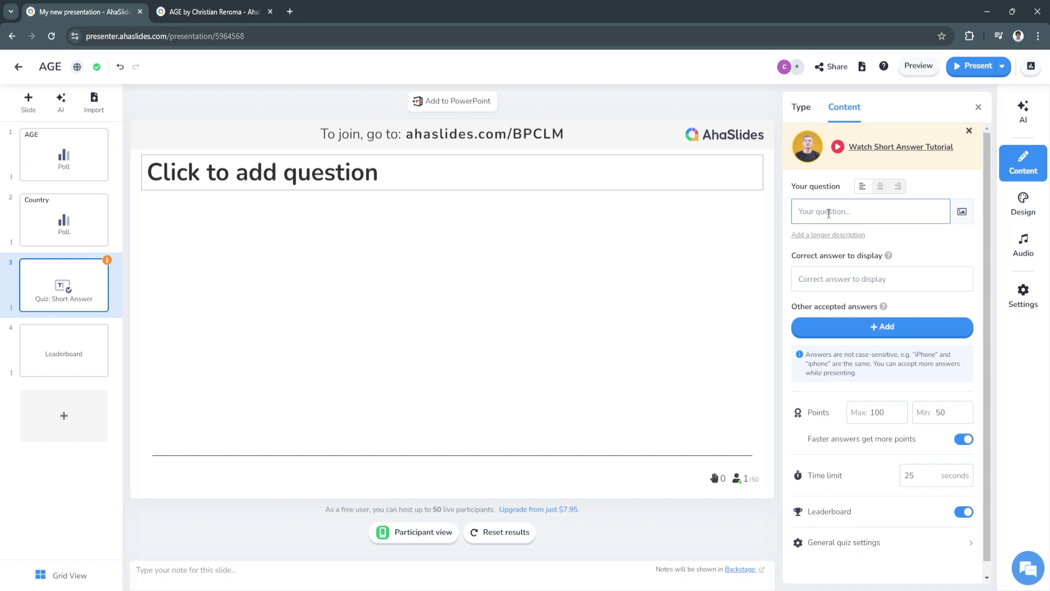
type("Who is the president")
type("of")
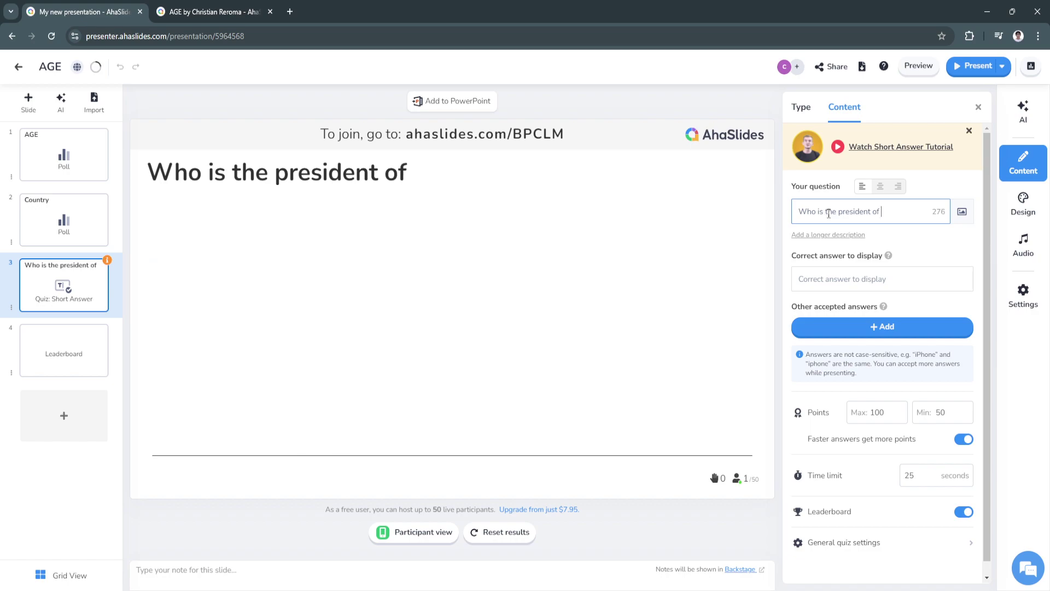
type(" the")
type("UN")
key("BackSpace")
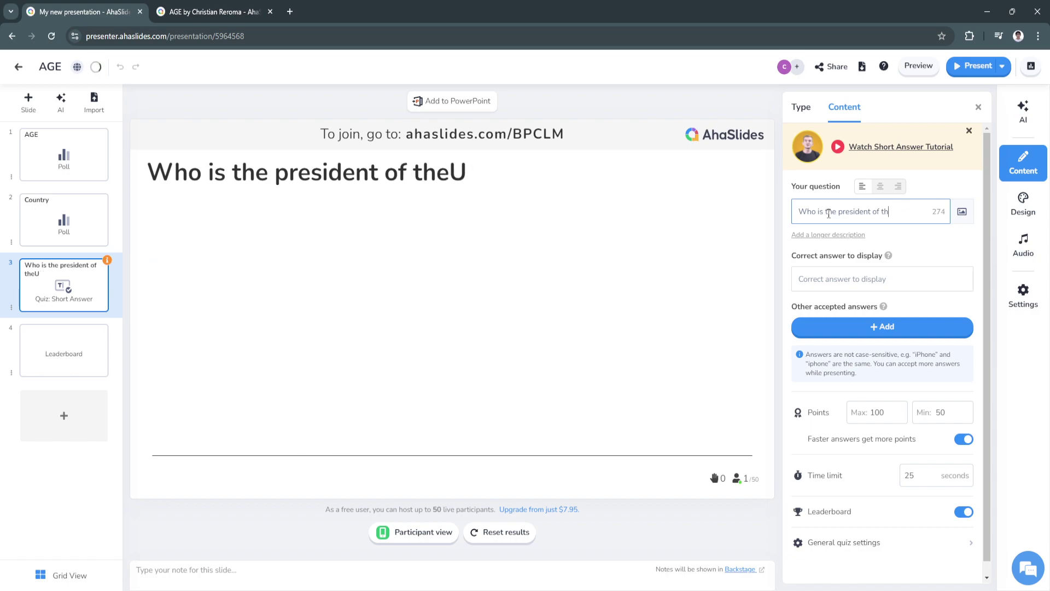
type("e United S")
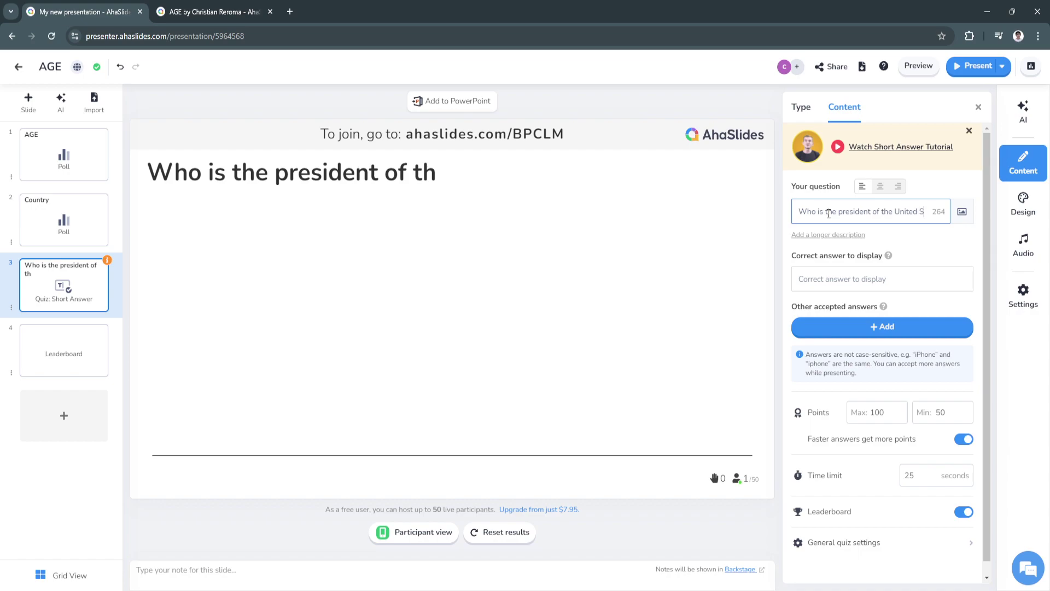
type("tates")
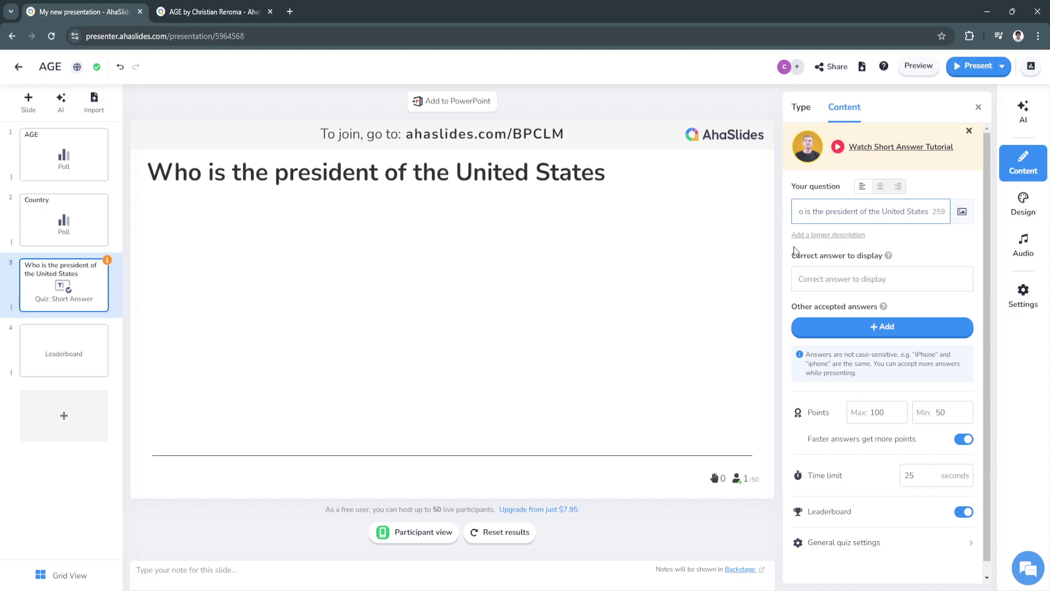
type("++")
key("BackSpace")
key("BackSpace")
left_click(885, 276)
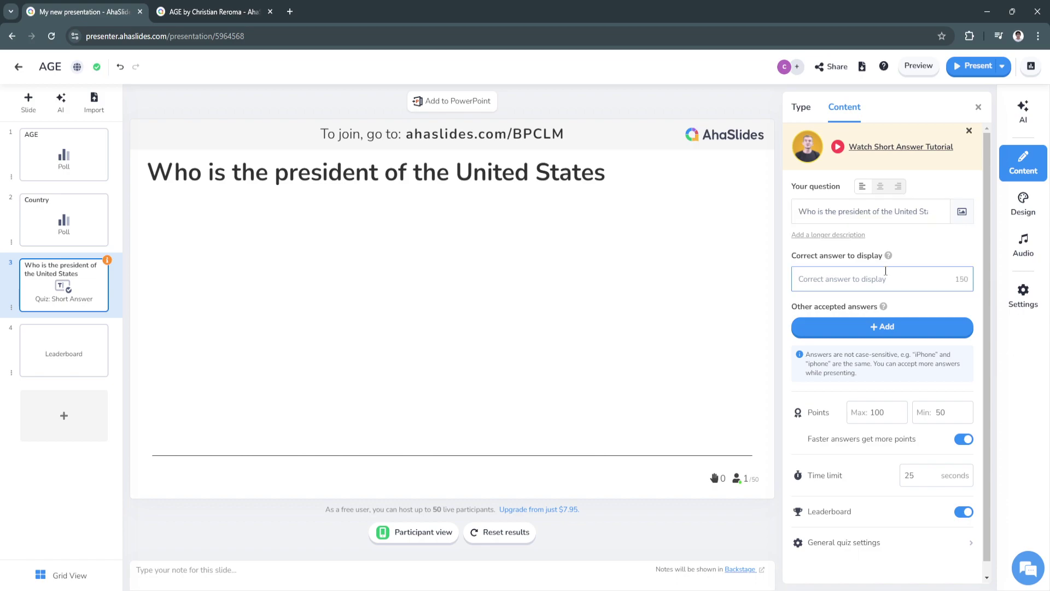
type("Jo")
type("n")
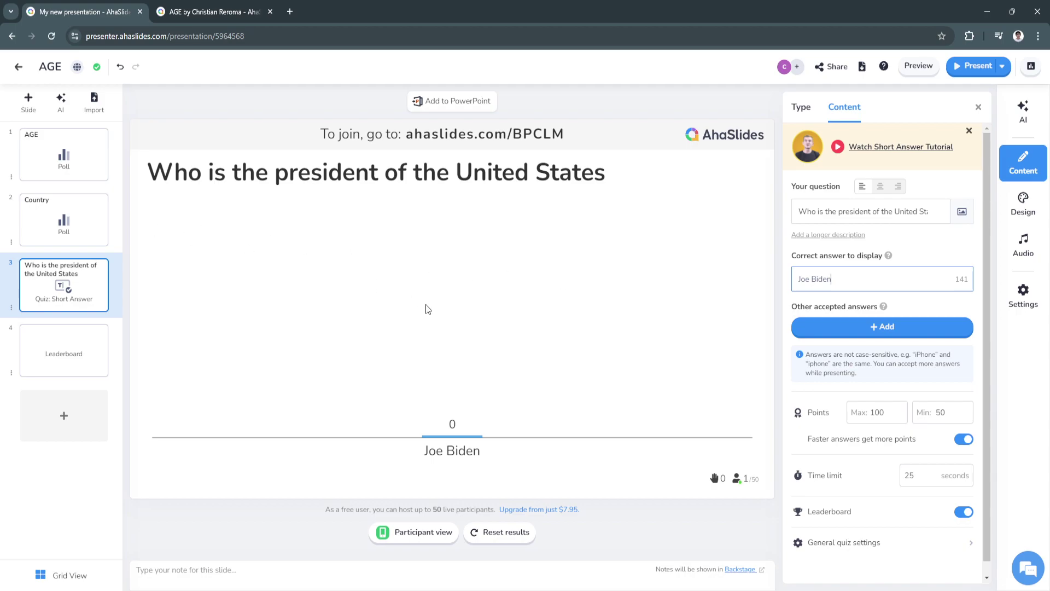
Step: Join the game as a participant and start presenting the quiz live, one player ready
left_click(212, 11)
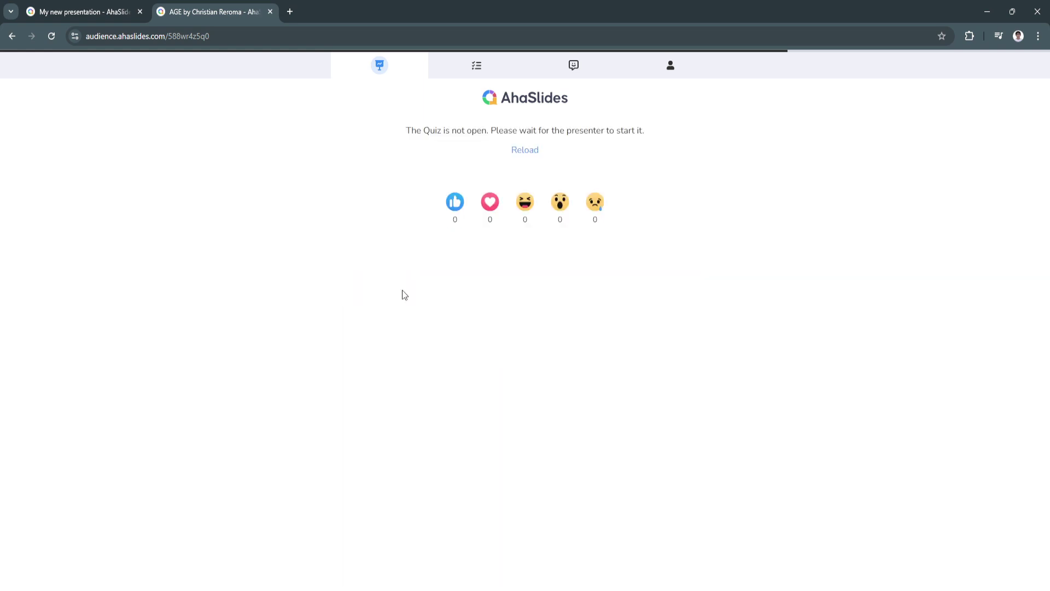
left_click(113, 10)
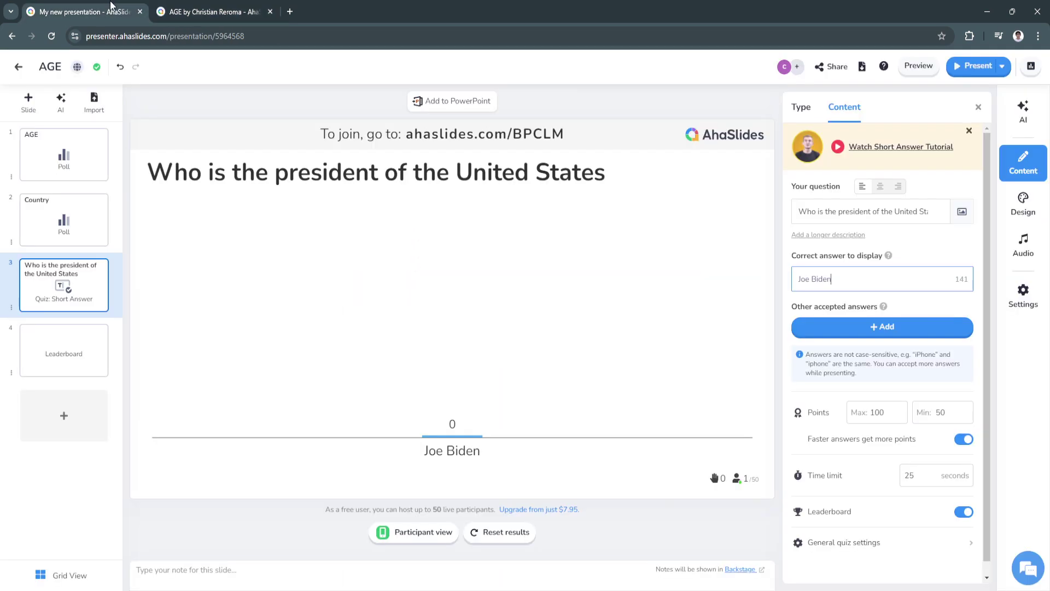
left_click(727, 258)
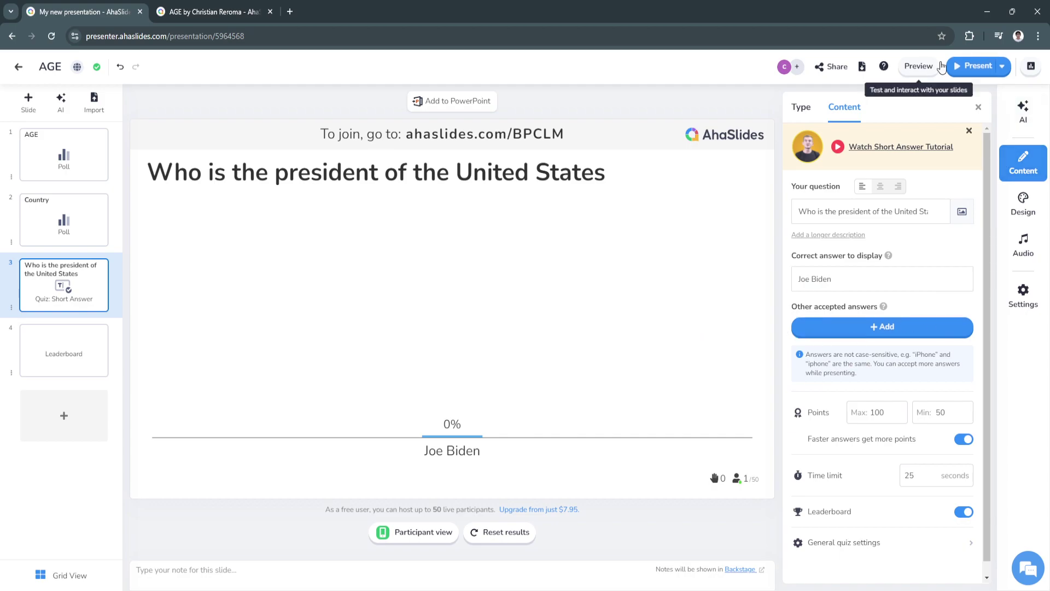
left_click(964, 70)
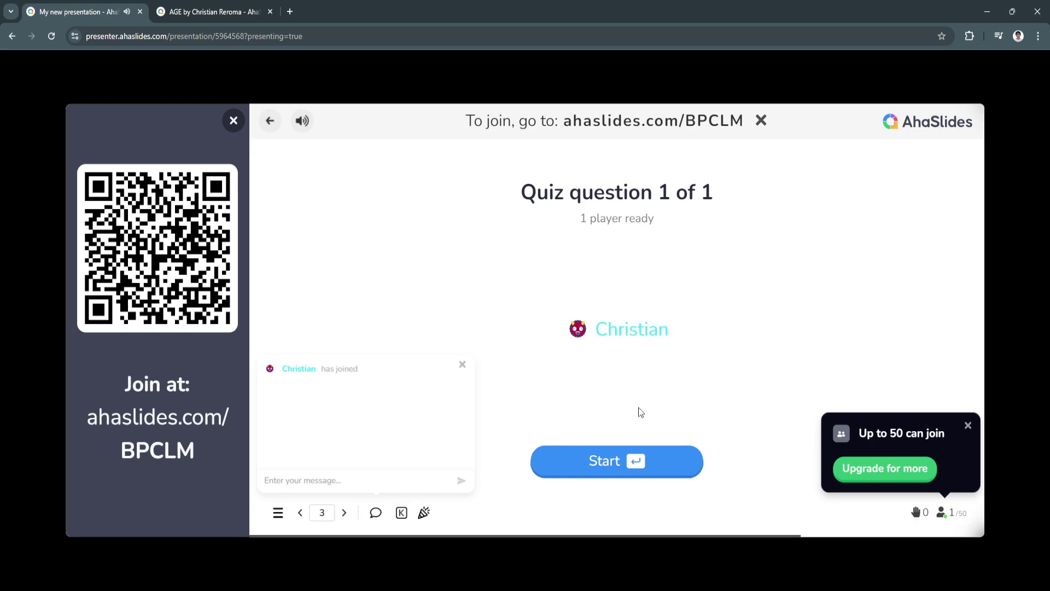
left_click(201, 5)
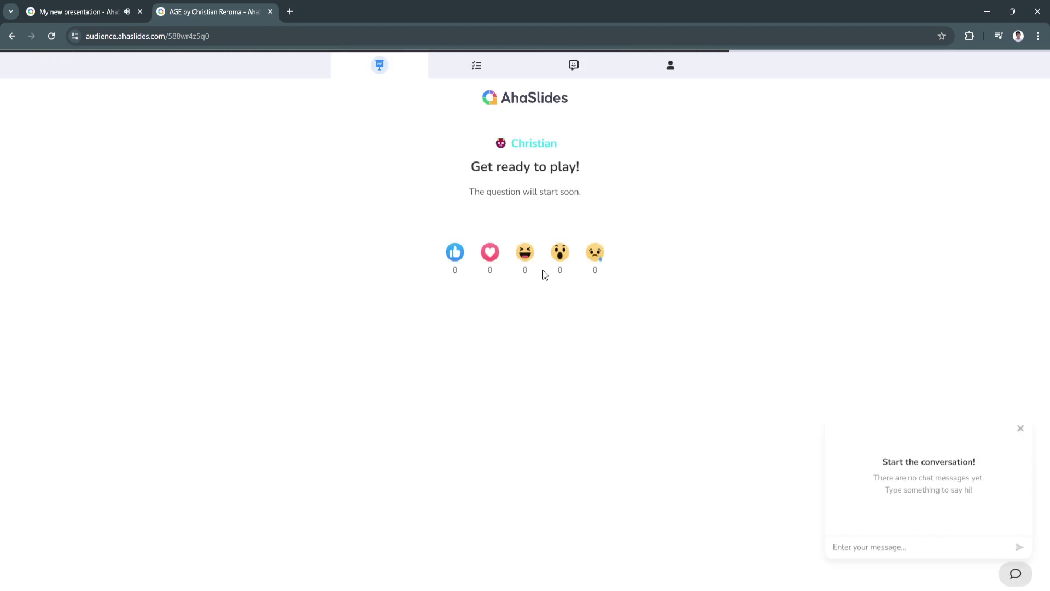
Step: Start the president question and submit 'Obama' as the participant's answer
left_click(113, 9)
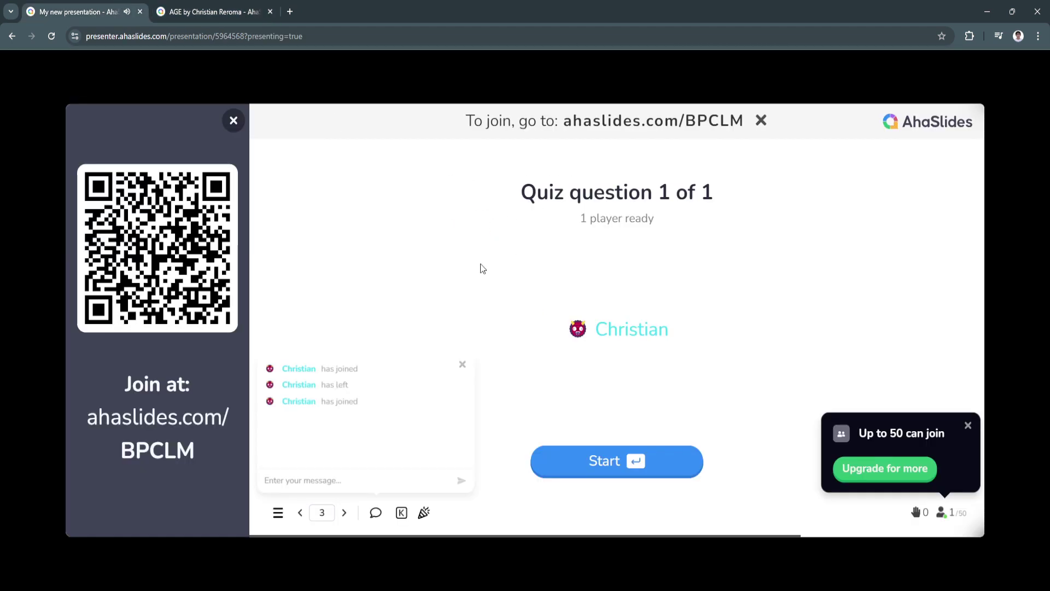
left_click(598, 456)
left_click(214, 10)
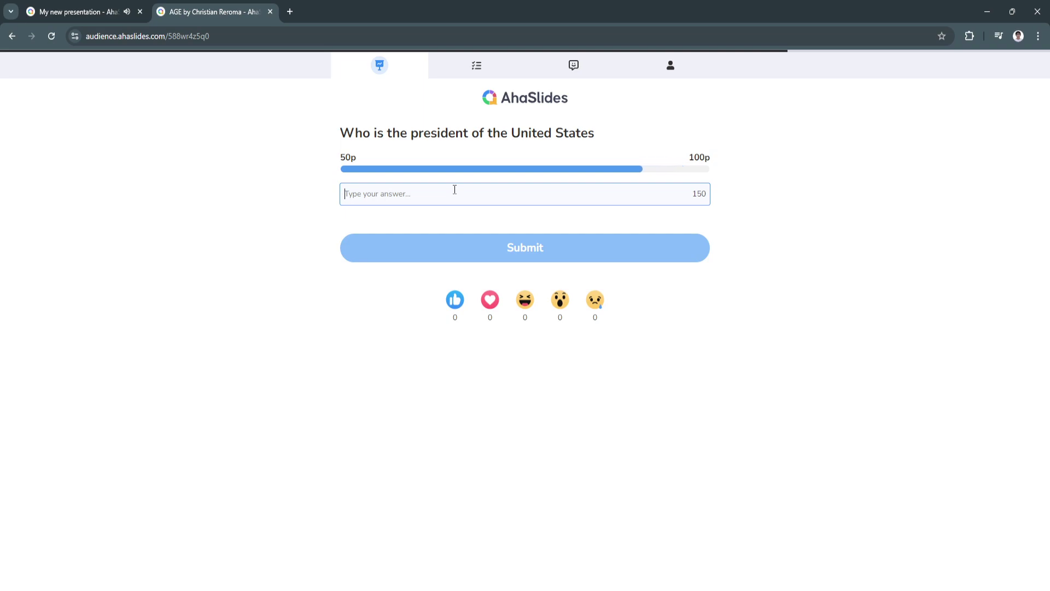
type("Obama")
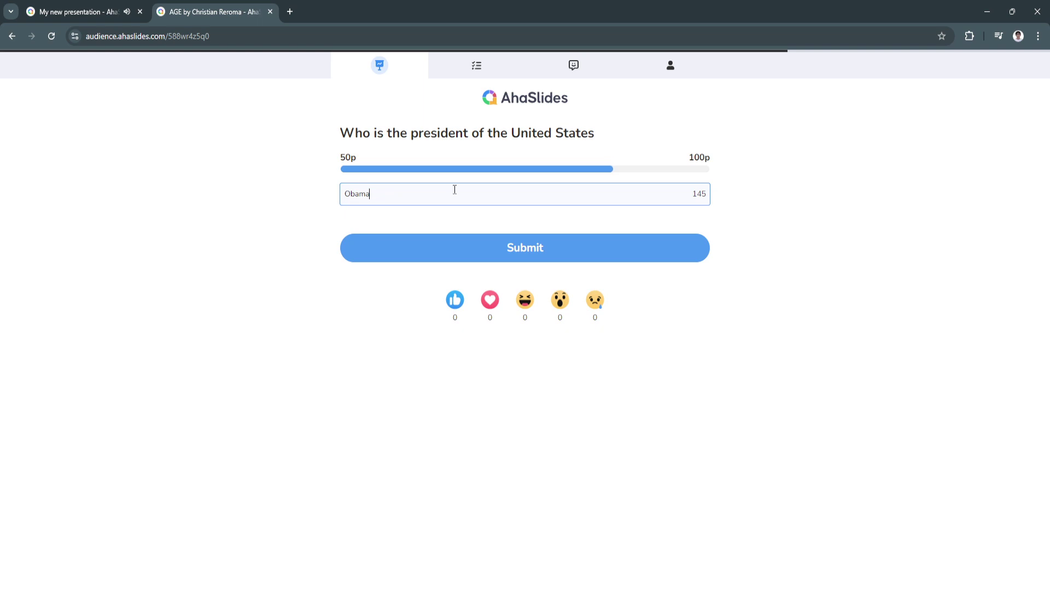
left_click(481, 244)
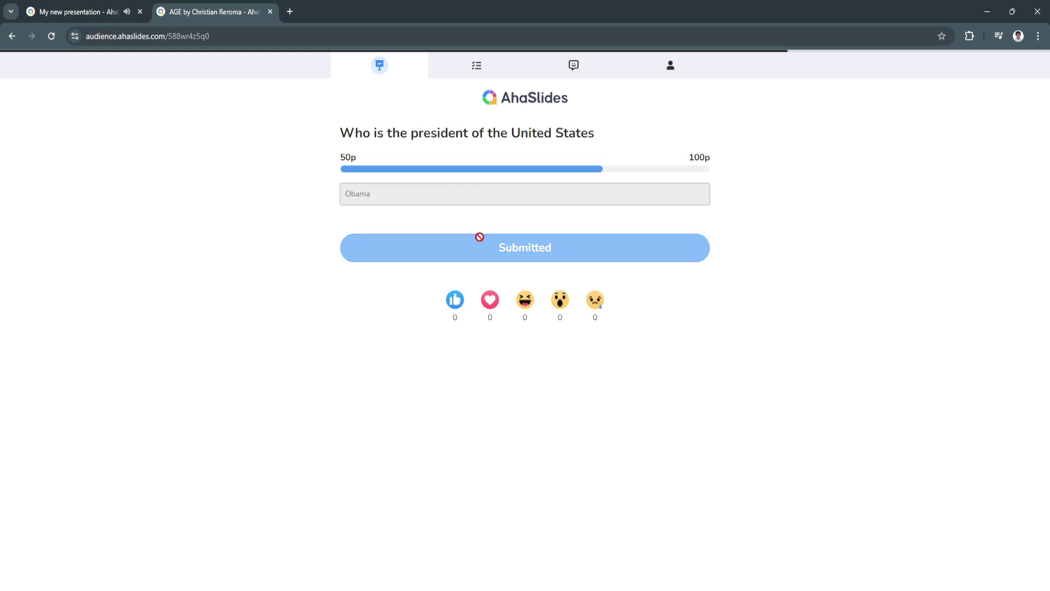
Step: Let the question time out and see Obama marked incorrect for Christian
left_click(79, 12)
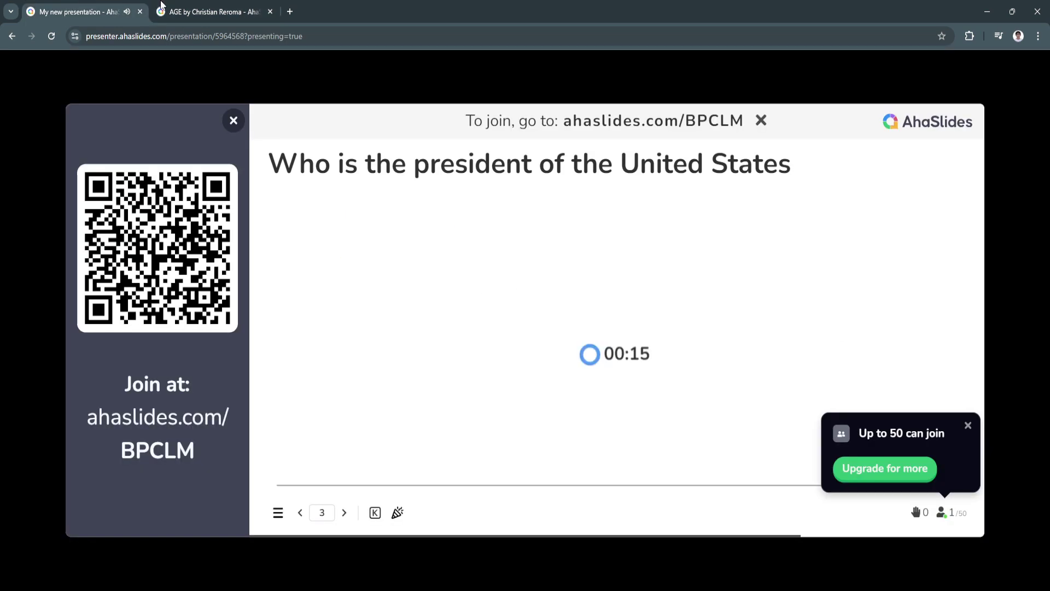
left_click(203, 8)
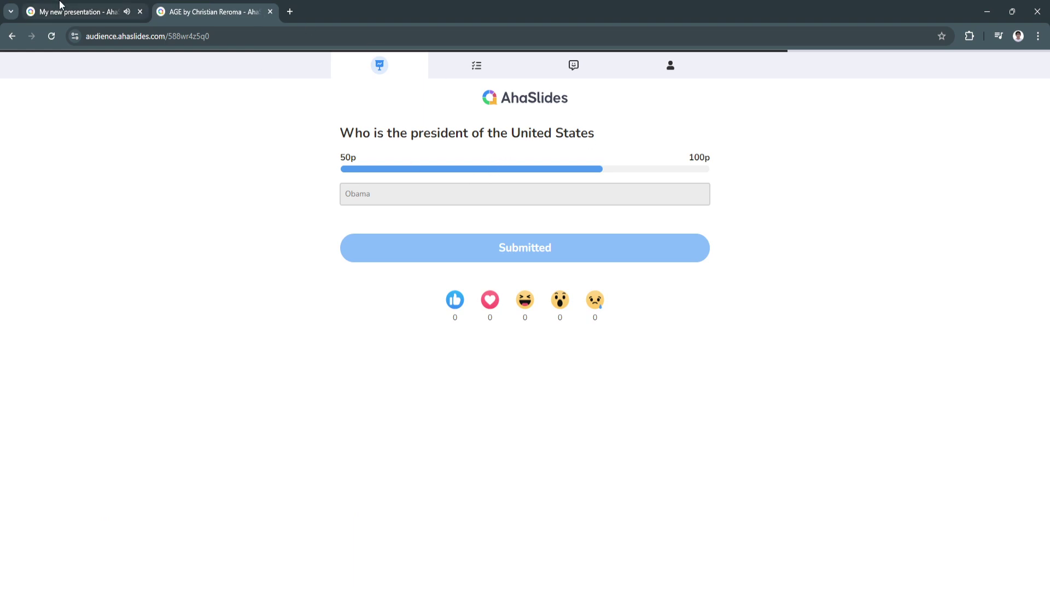
left_click(67, 10)
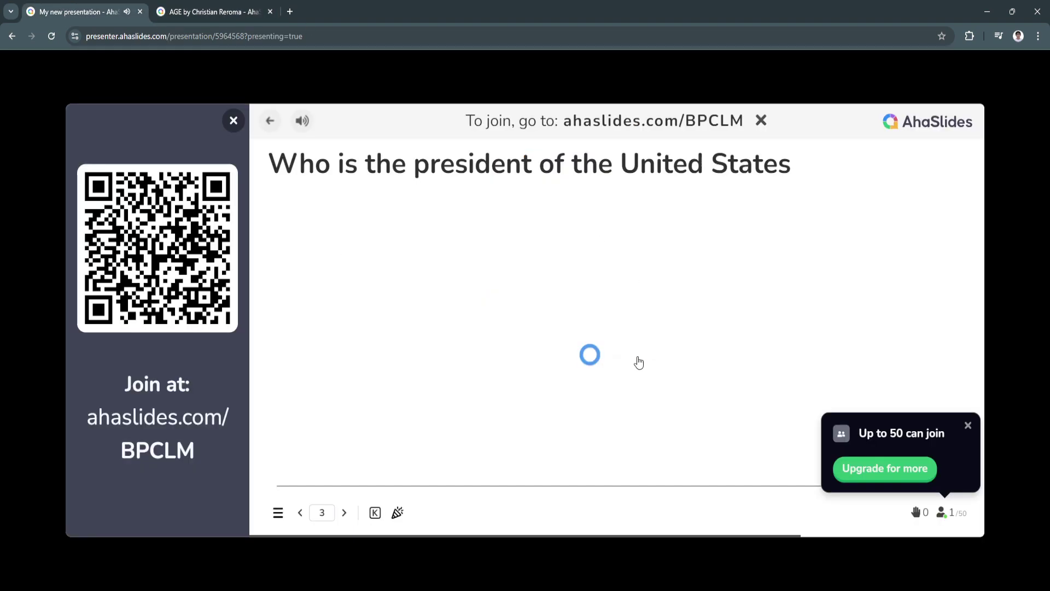
left_click(968, 427)
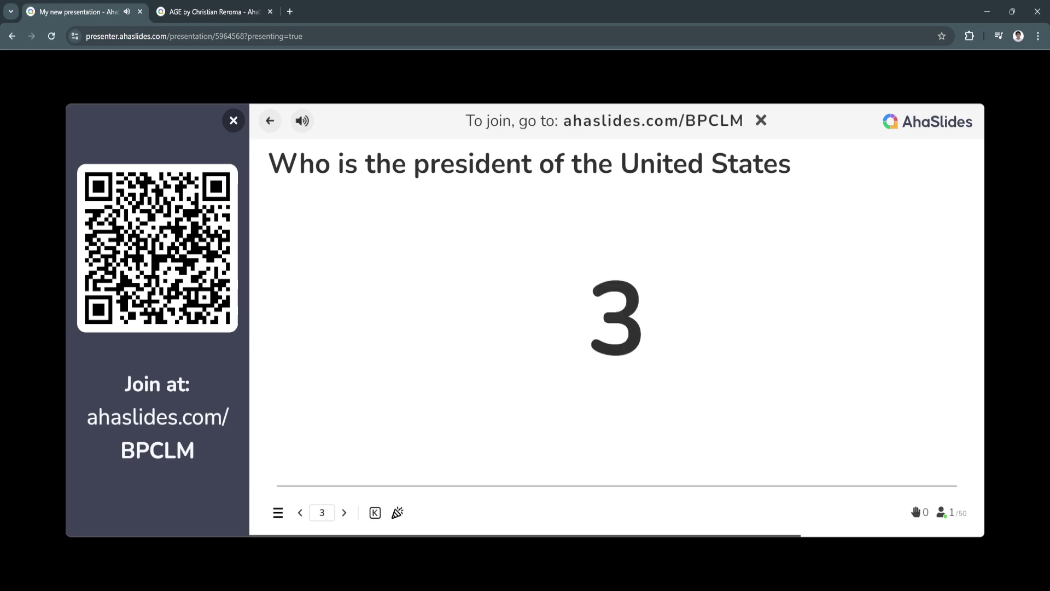
left_click(192, 8)
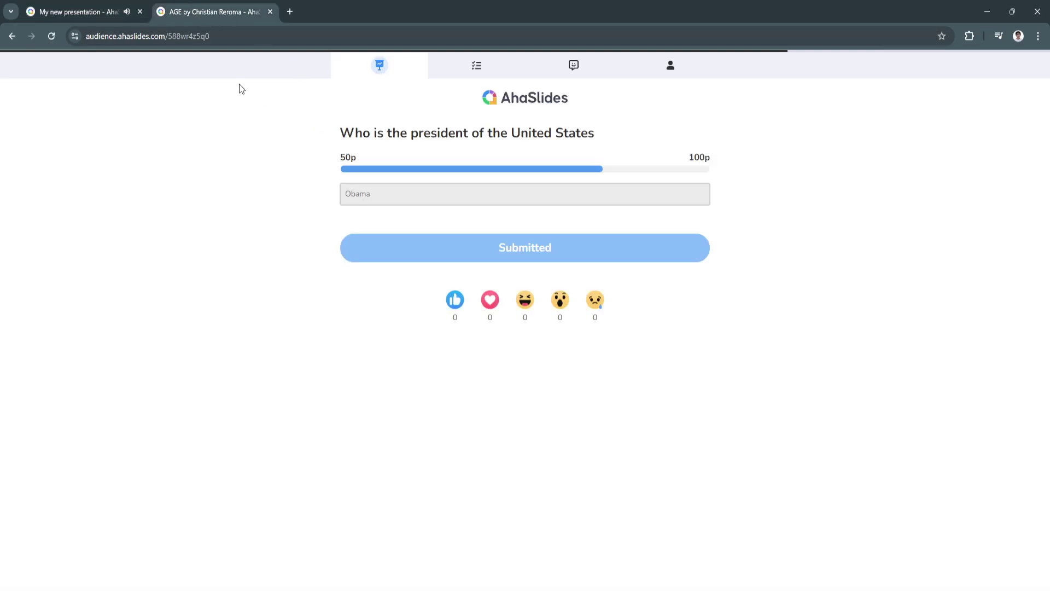
left_click(55, 8)
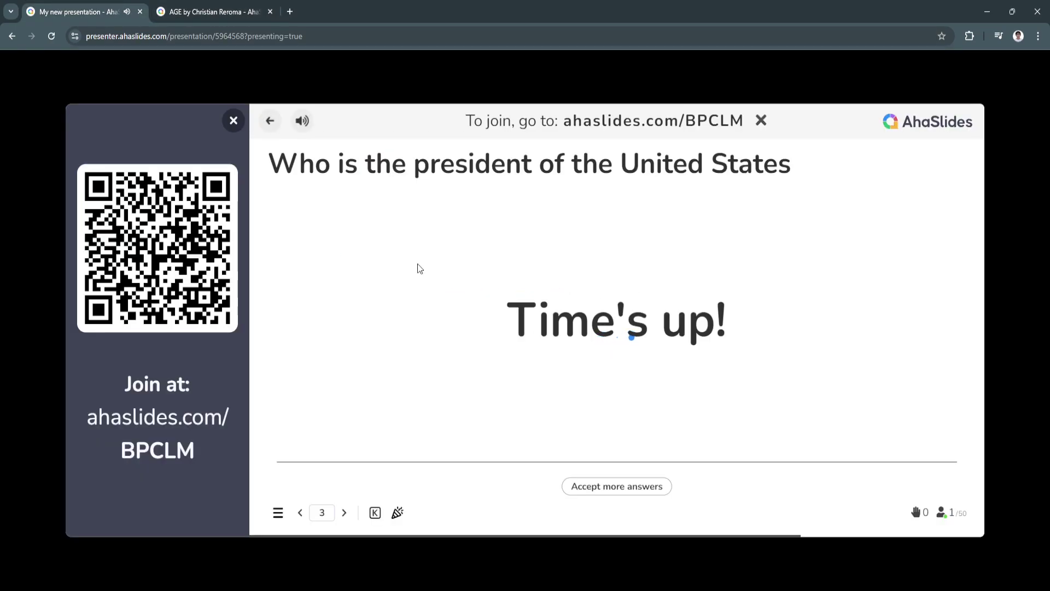
left_click(194, 6)
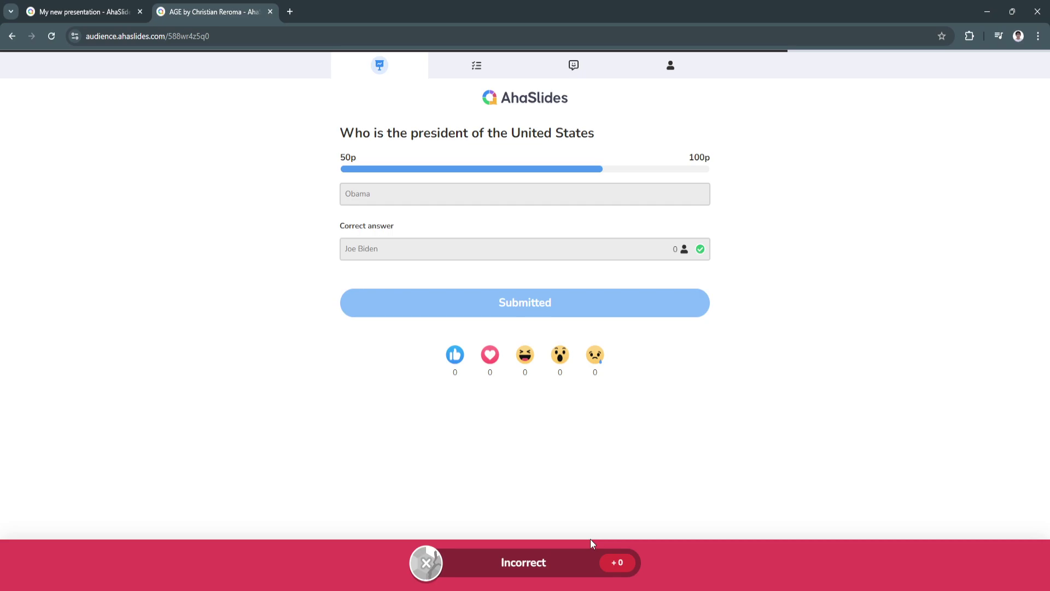
Step: Close the audience page, hide the join panel and exit presenting to the editor
left_click(271, 12)
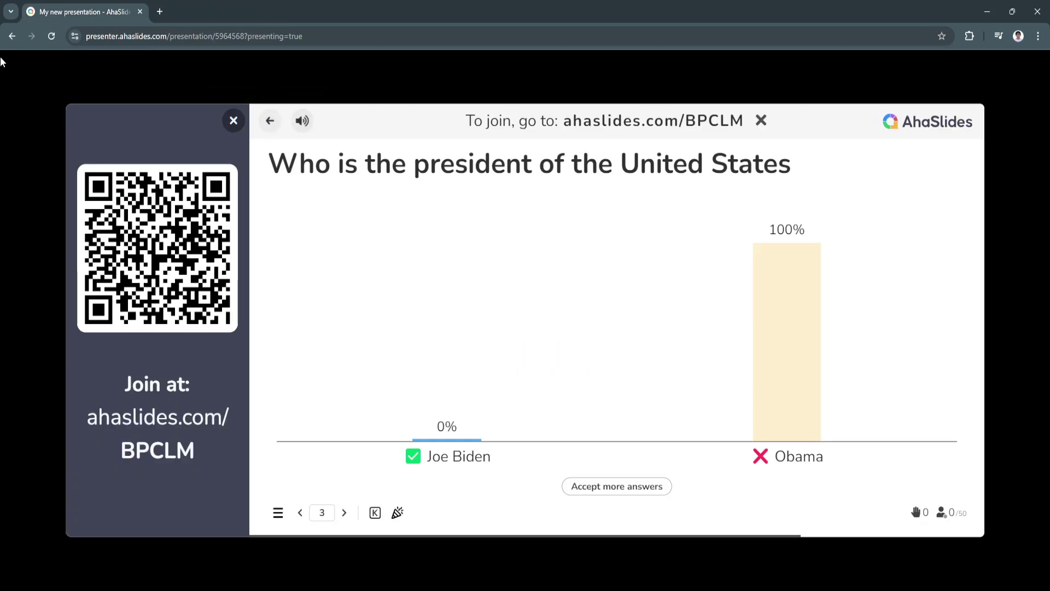
left_click(236, 120)
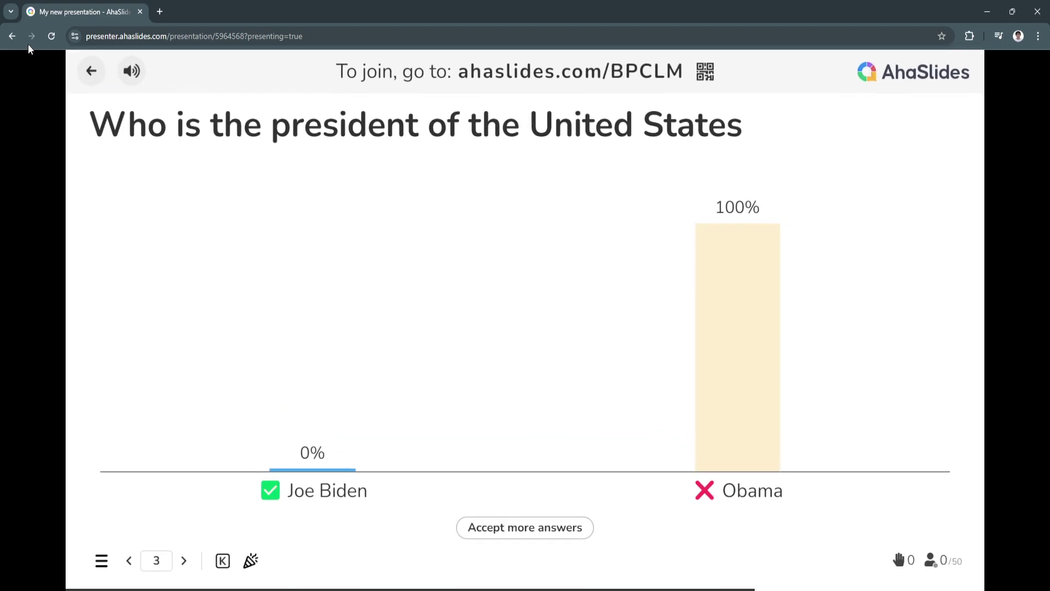
left_click(92, 70)
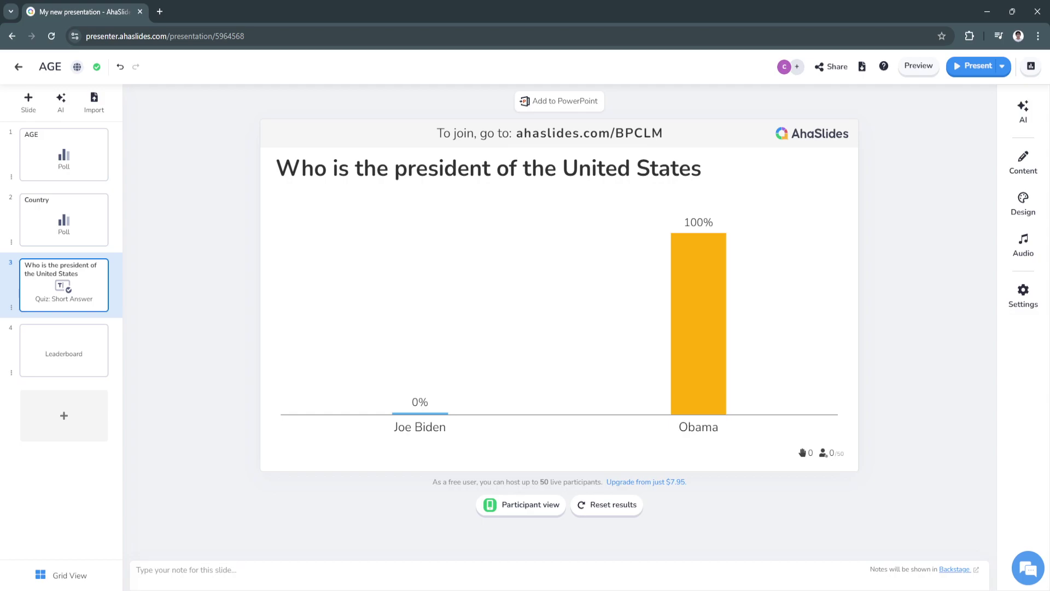
Step: Add a fifth blank slide after the Leaderboard, showing the slide-type choices
left_click(64, 411)
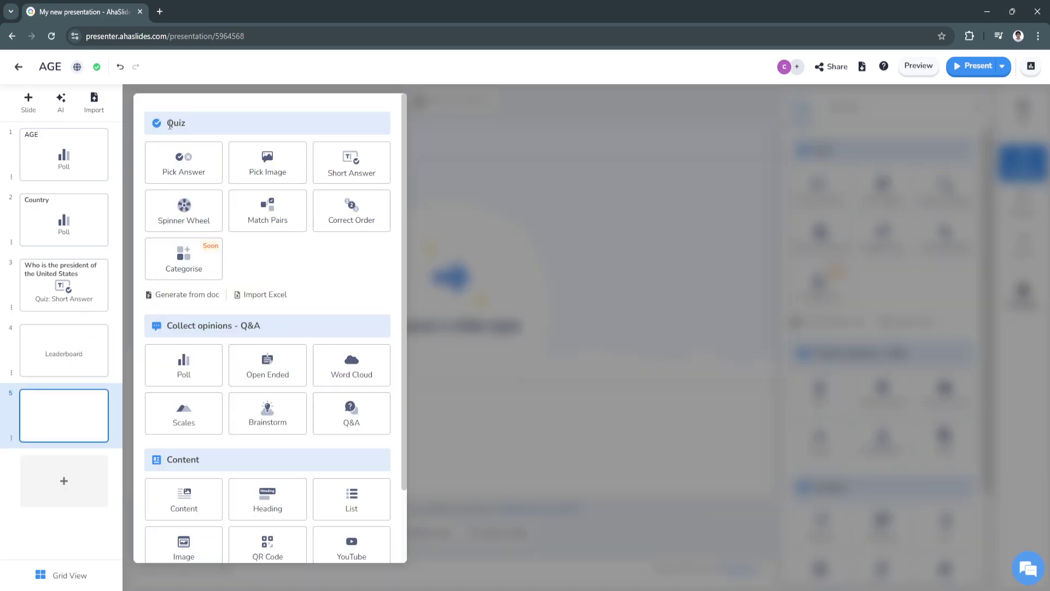
scroll(199, 374, "down", 1)
scroll(198, 403, "down", 1)
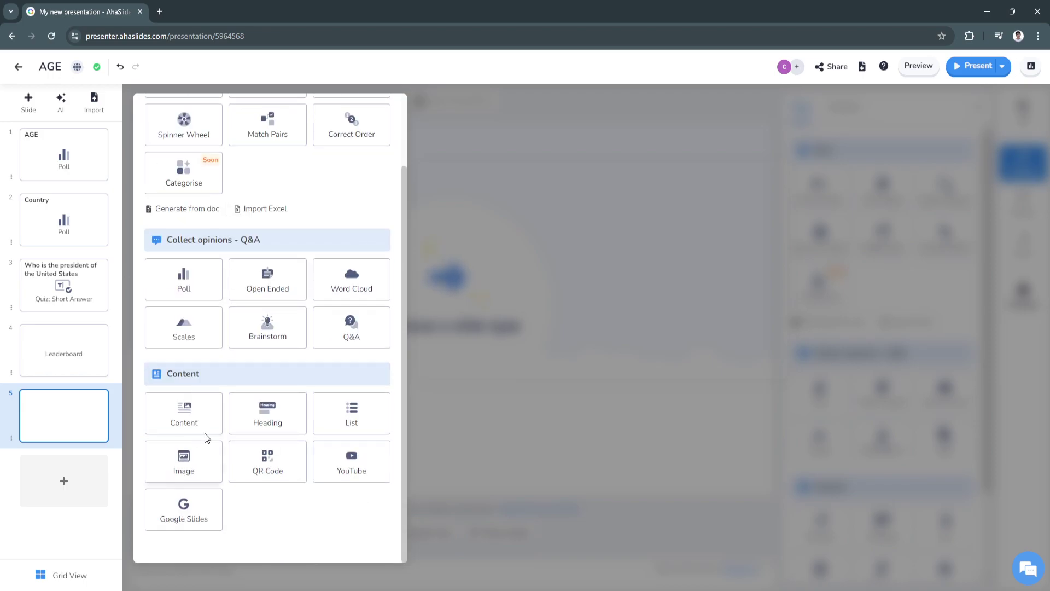
scroll(279, 394, "up", 2)
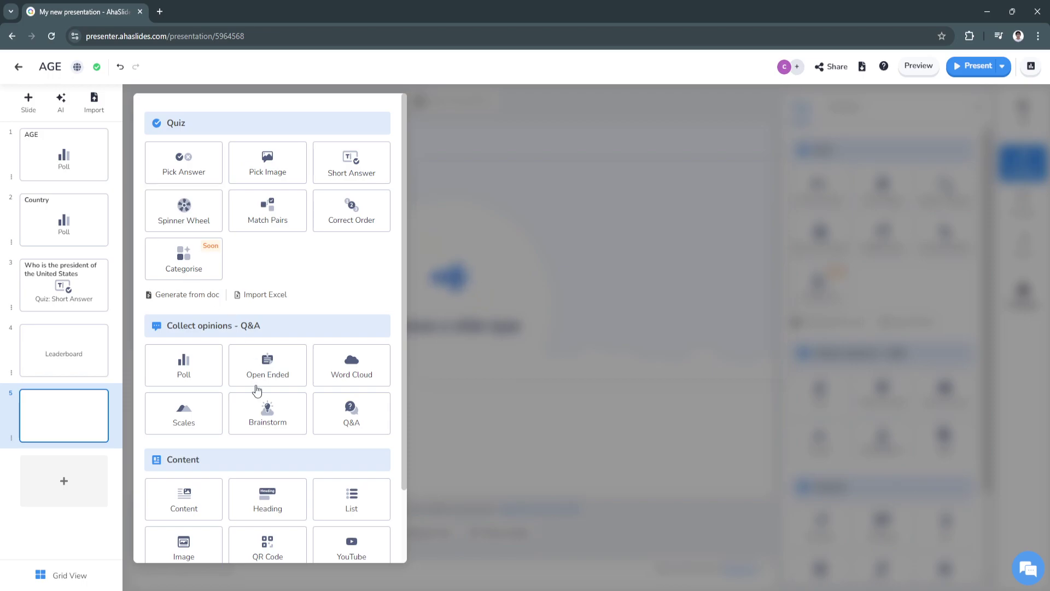
scroll(258, 387, "down", 1)
scroll(187, 421, "up", 1)
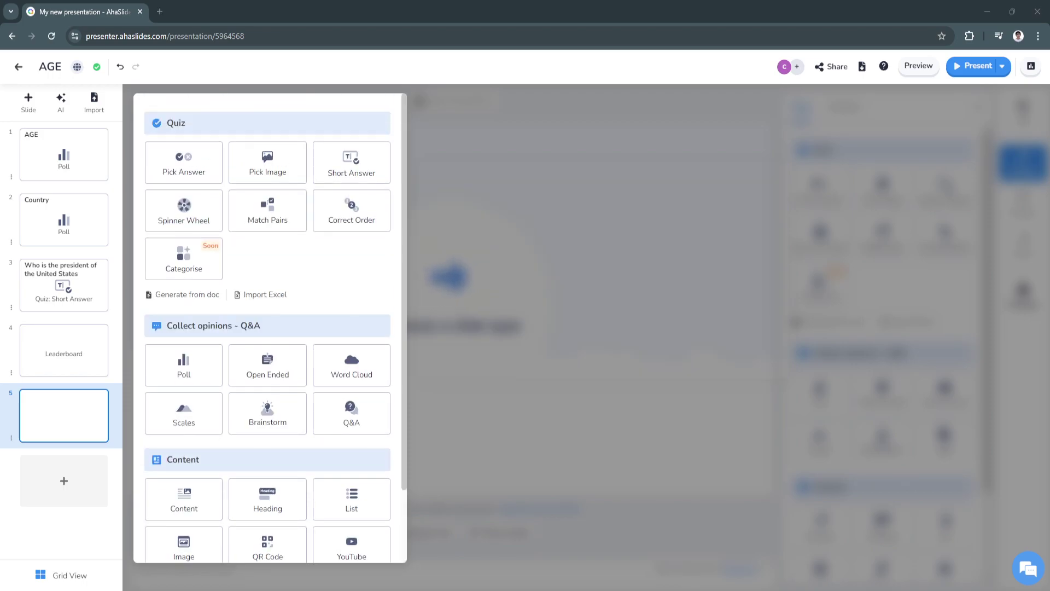